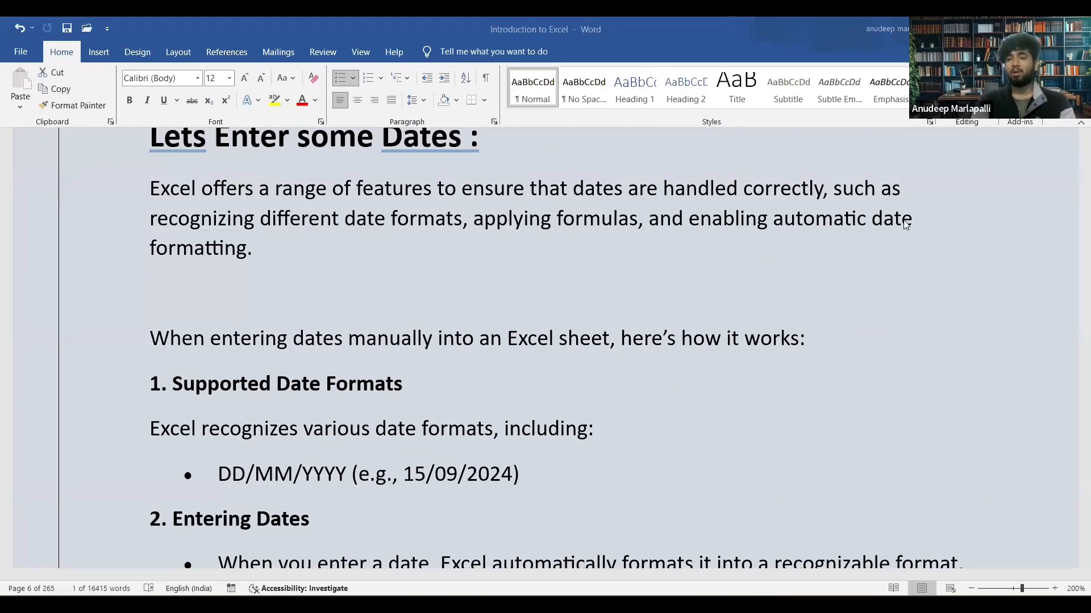
Read the document's section on supported date formats and entering dates, down to the sample date table.
scroll(374, 274, down, 3)
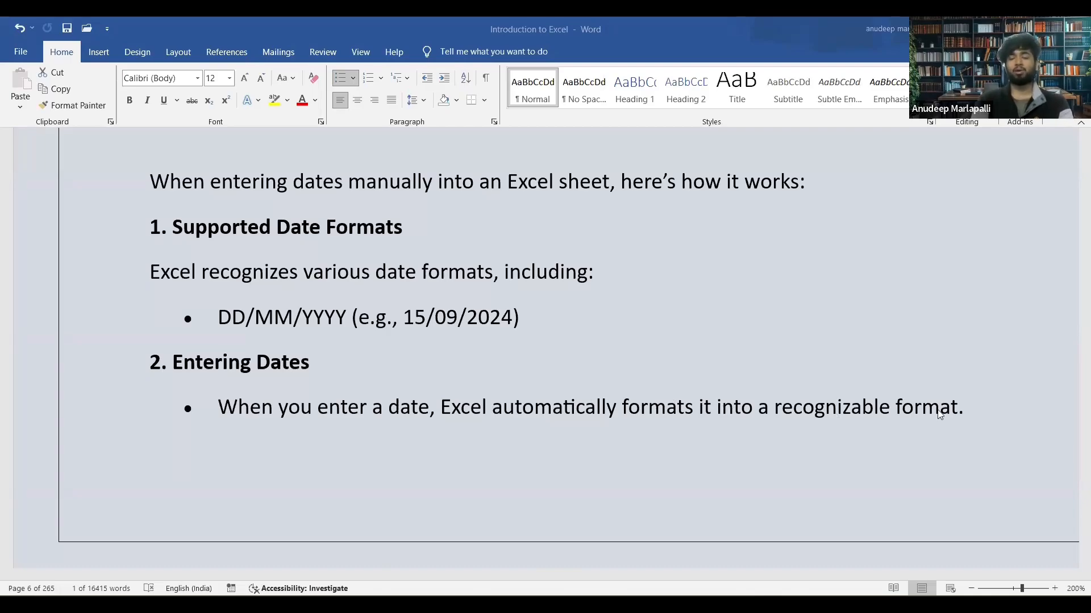
scroll(874, 416, down, 10)
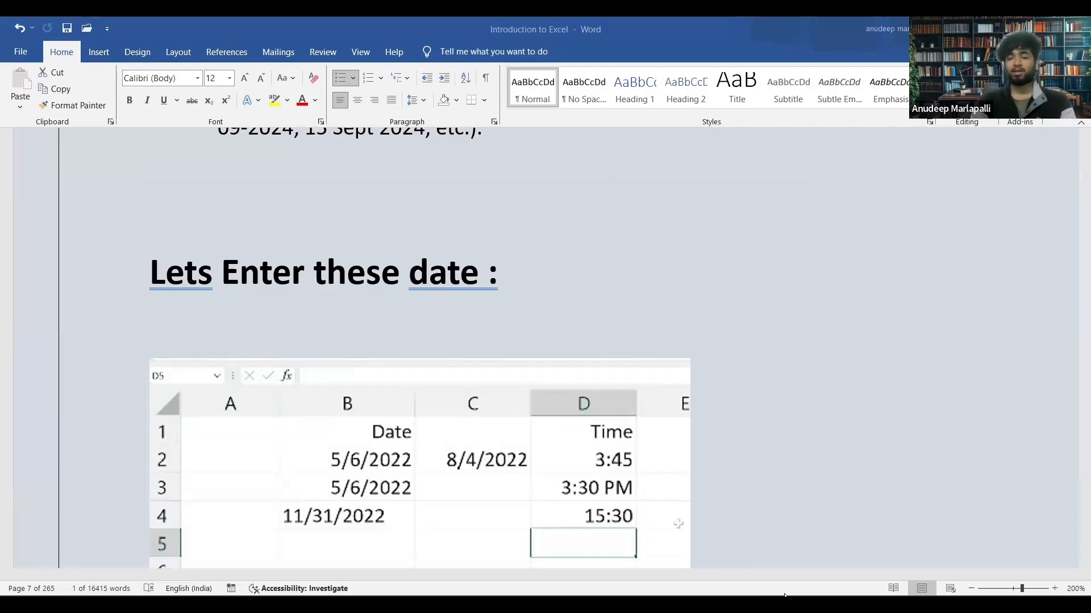
scroll(577, 494, up, 10)
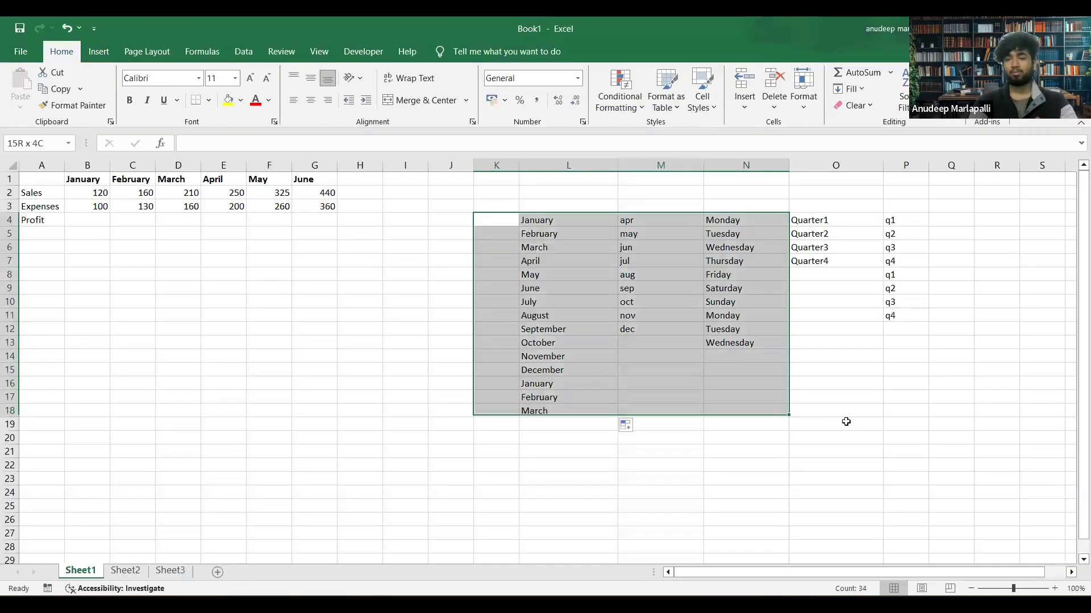
In the Excel workbook, clear the lists in K4:P18 and enter the heading Date in K4.
drag(845, 421, 905, 405)
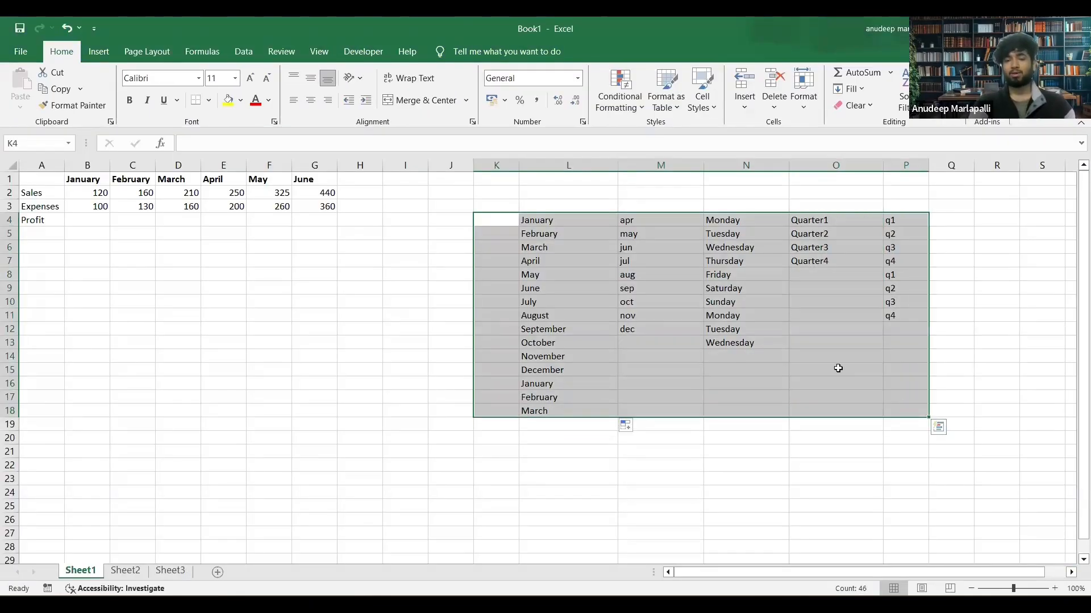
key(Delete)
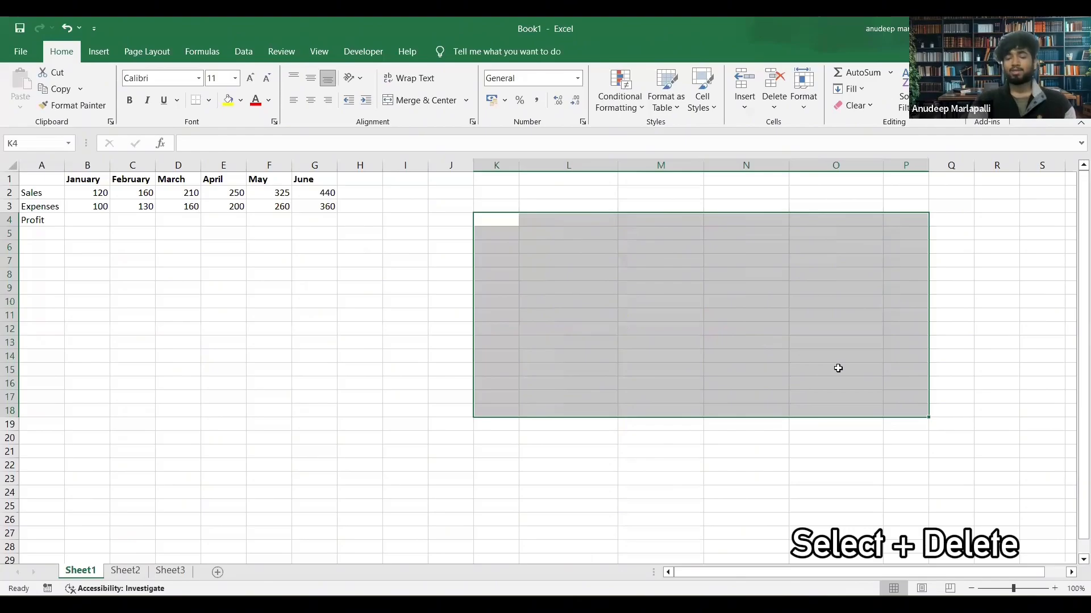
click(487, 222)
text(Date)
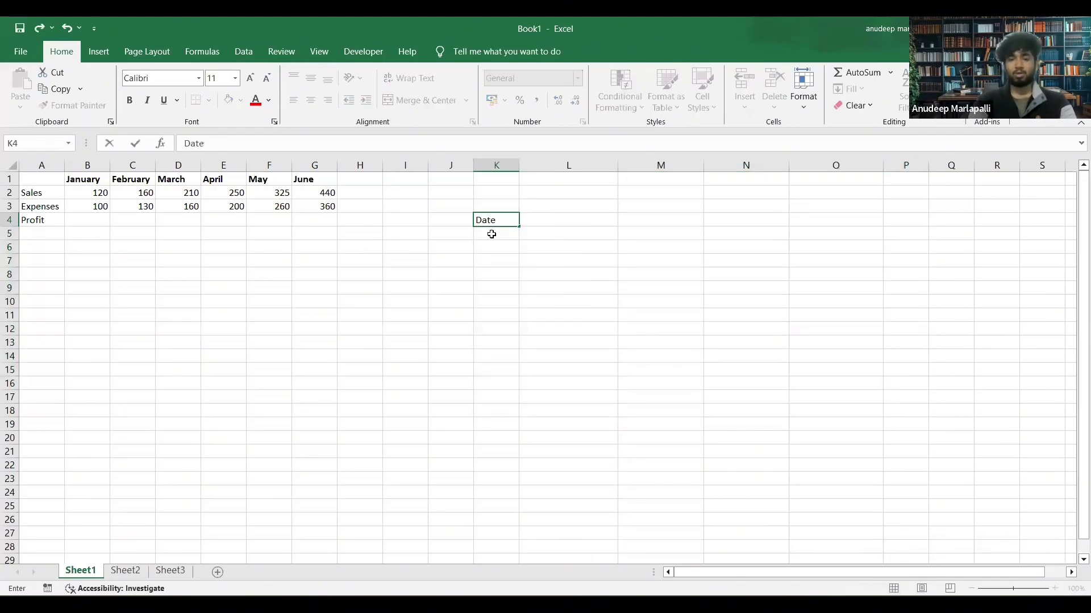
key(Return)
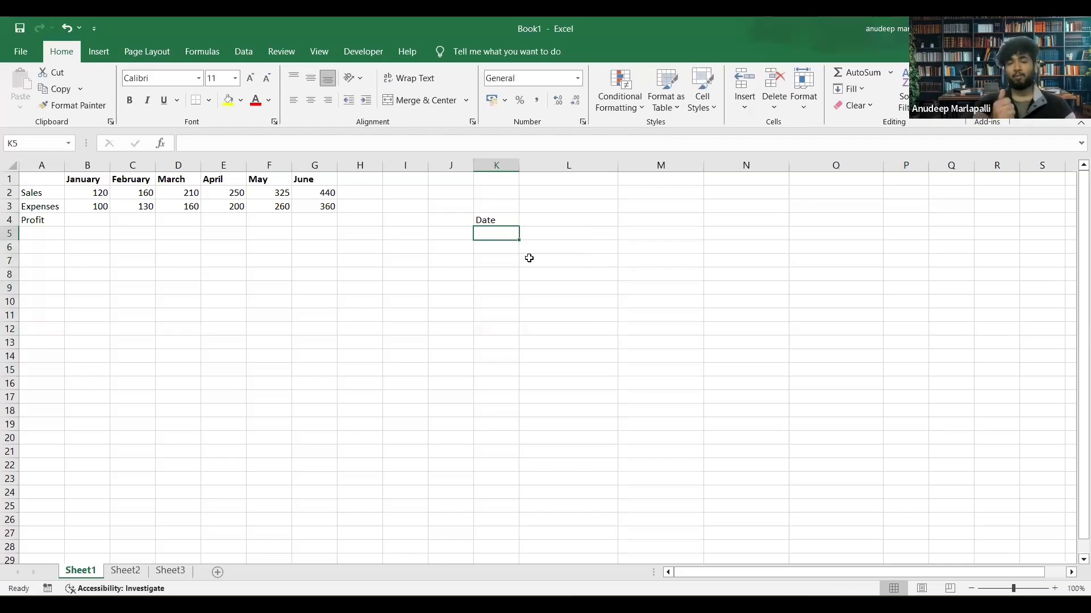
text(13/05/199)
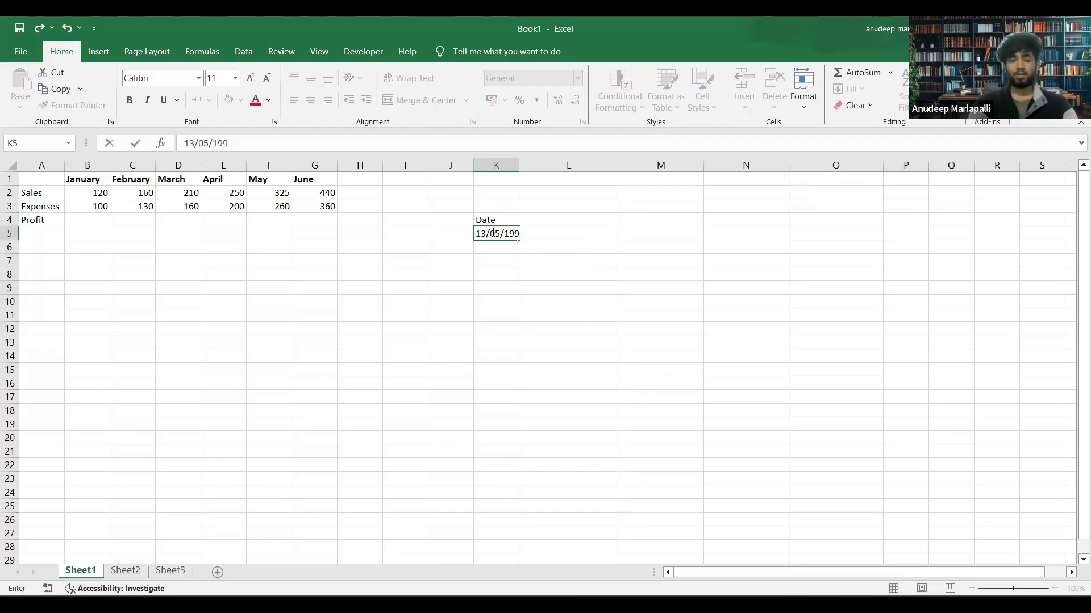
key(BackSpace)
key(BackSpace)
key(BackSpace)
key(BackSpace)
key(BackSpace)
key(BackSpace)
key(BackSpace)
key(BackSpace)
key(BackSpace)
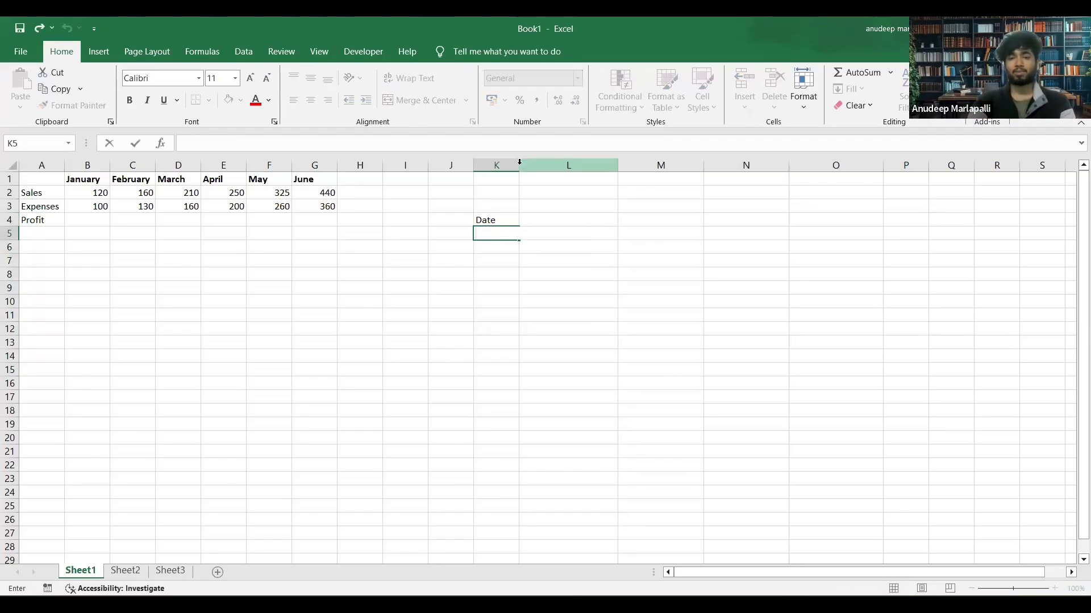
click(529, 216)
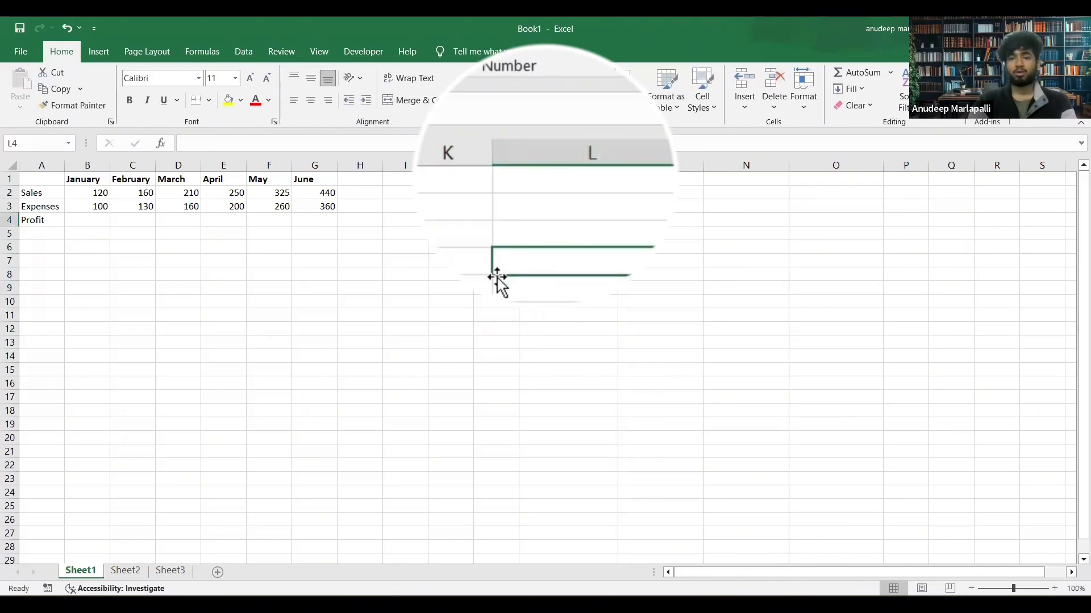
Widen column K to fit full dates and make the Date heading in K4 bold.
drag(492, 152, 570, 159)
click(504, 235)
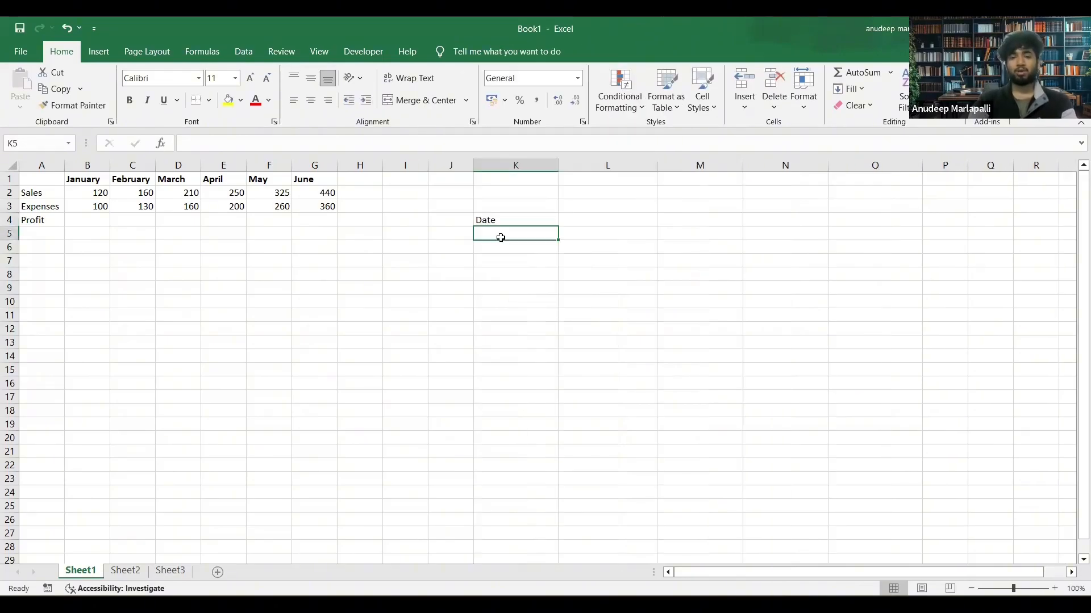
double_click(495, 221)
double_click(492, 221)
key(ctrl+b)
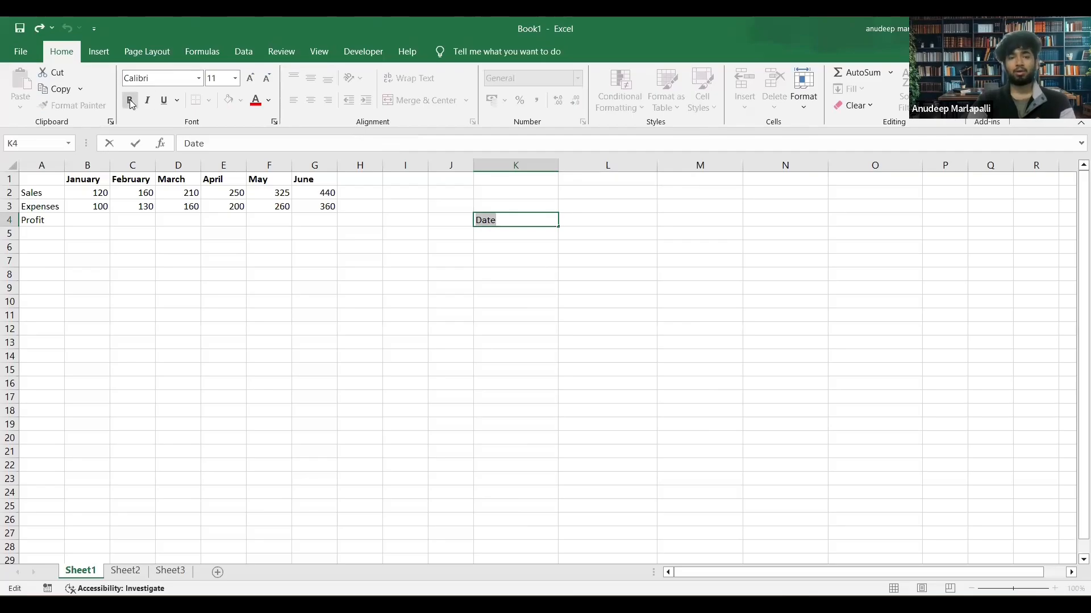
Enter the date 13/05/1999 in K5, directly under the Date heading.
click(507, 233)
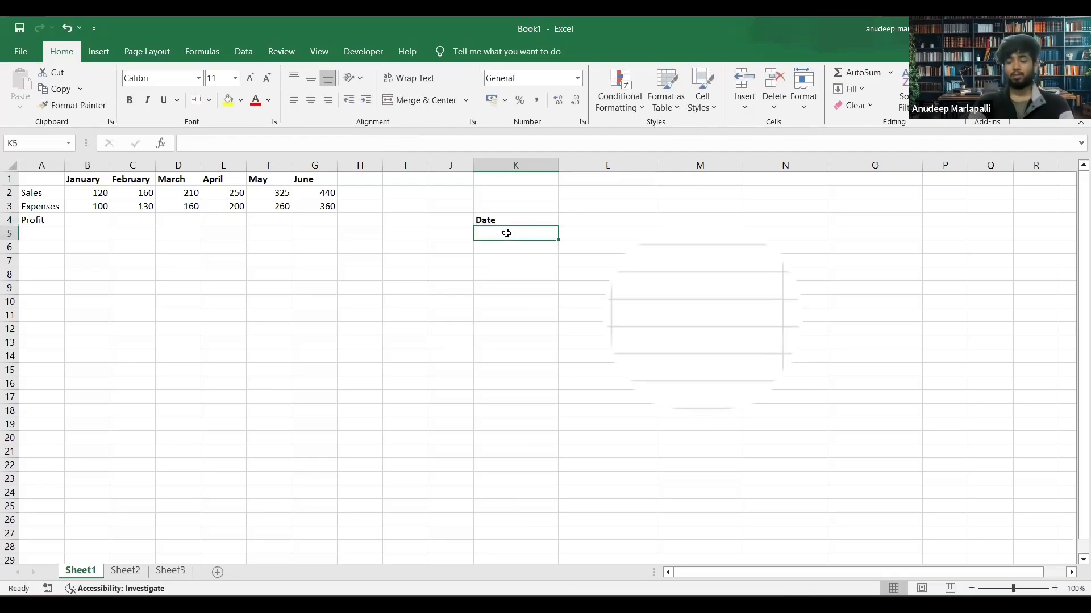
text(13/)
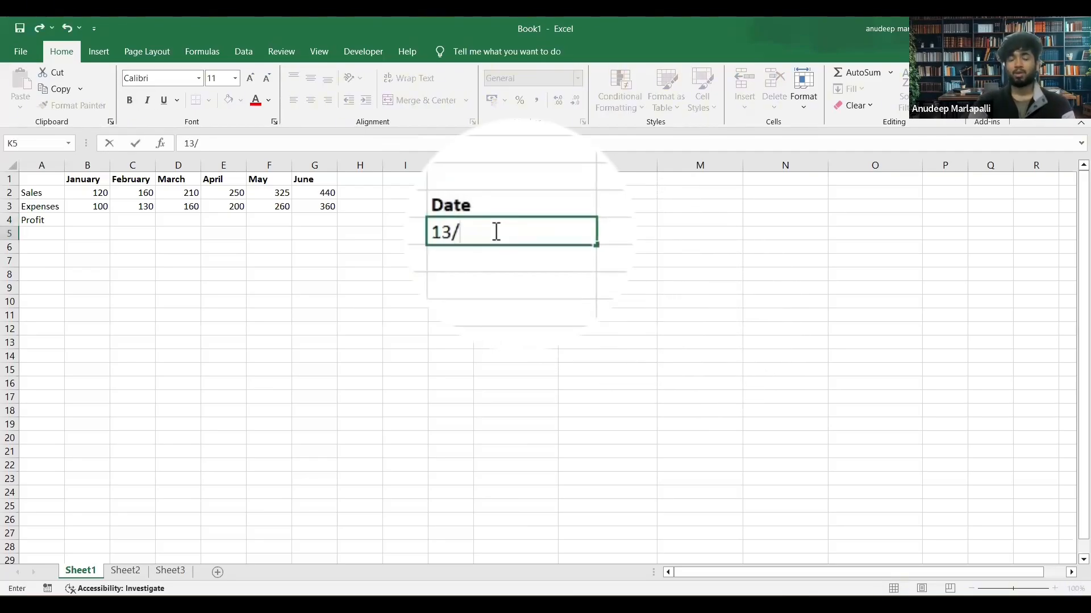
text(05/)
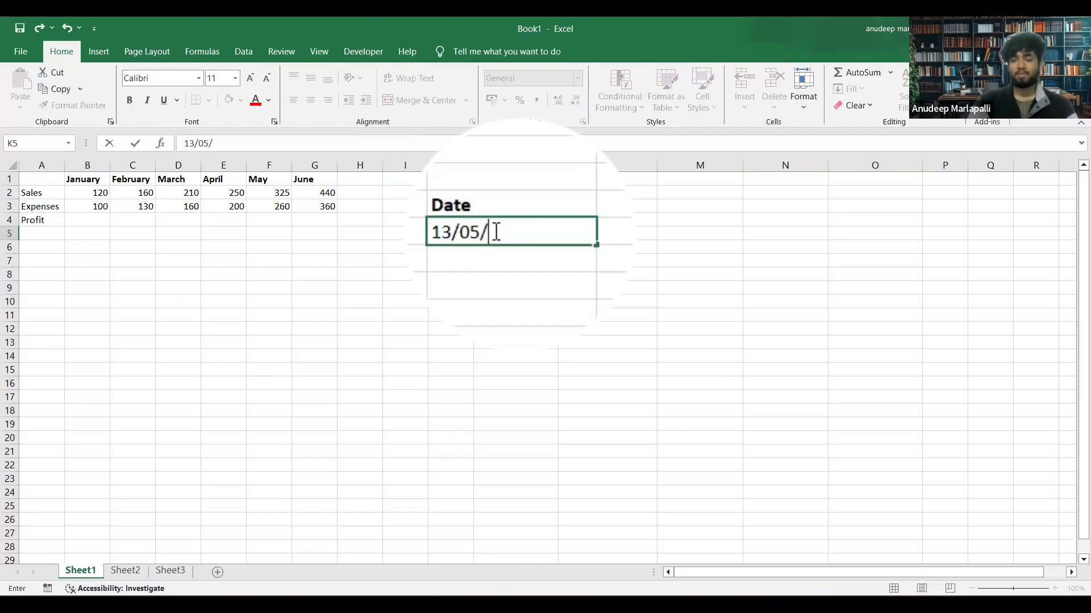
text(1999)
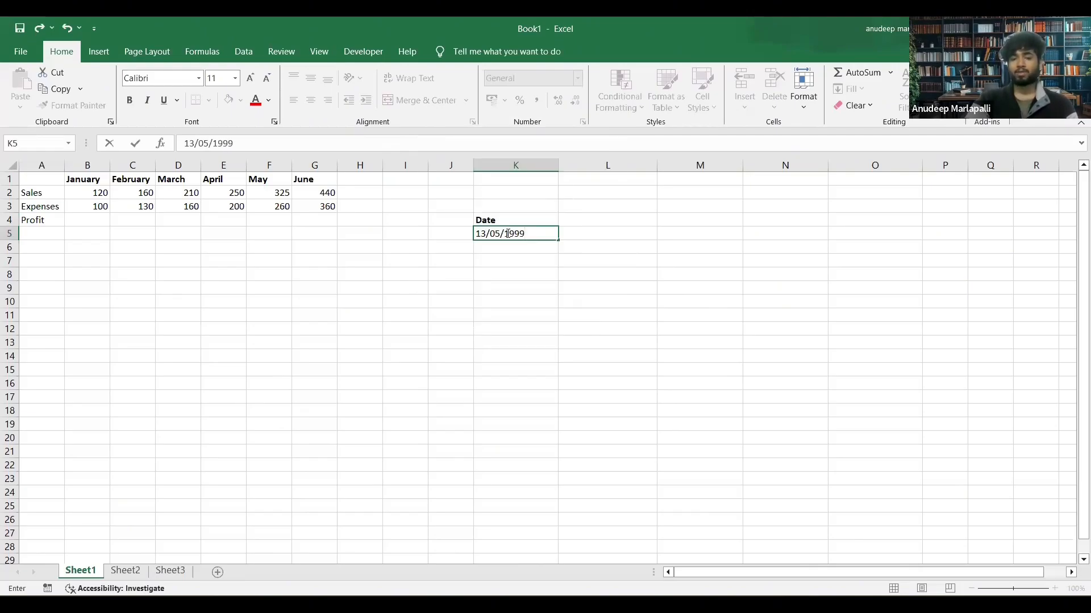
key(Return)
click(531, 235)
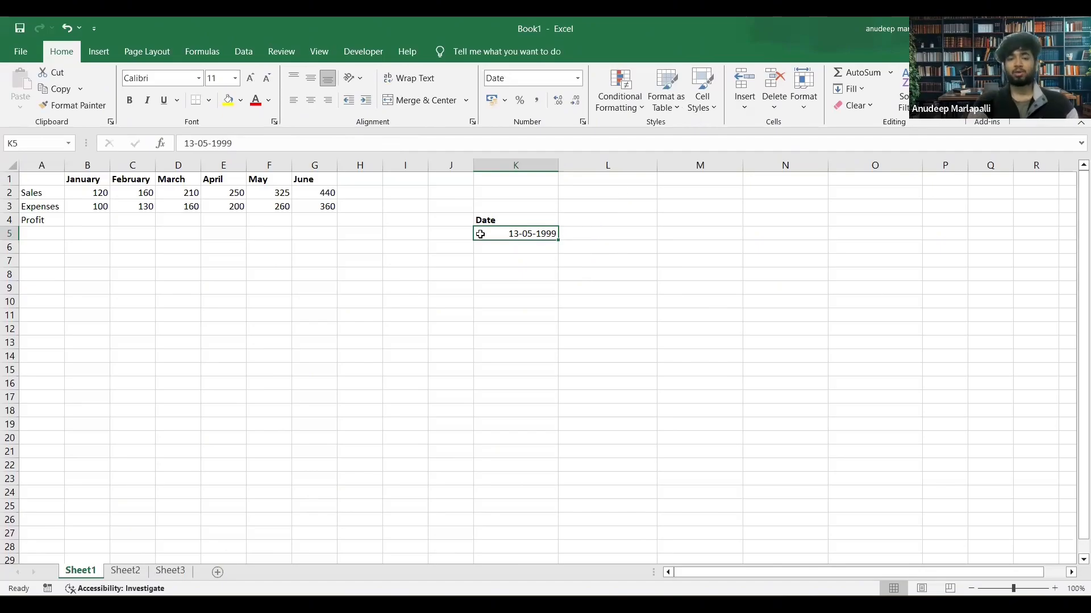
Enter the date 05/01/2025 in K6, below the first date.
click(513, 252)
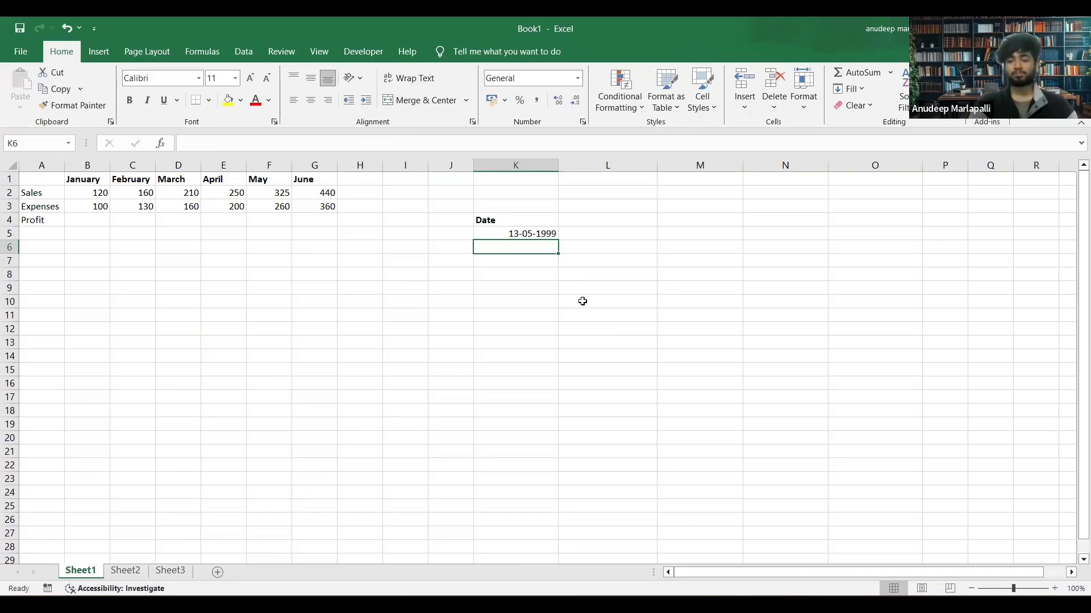
text(05)
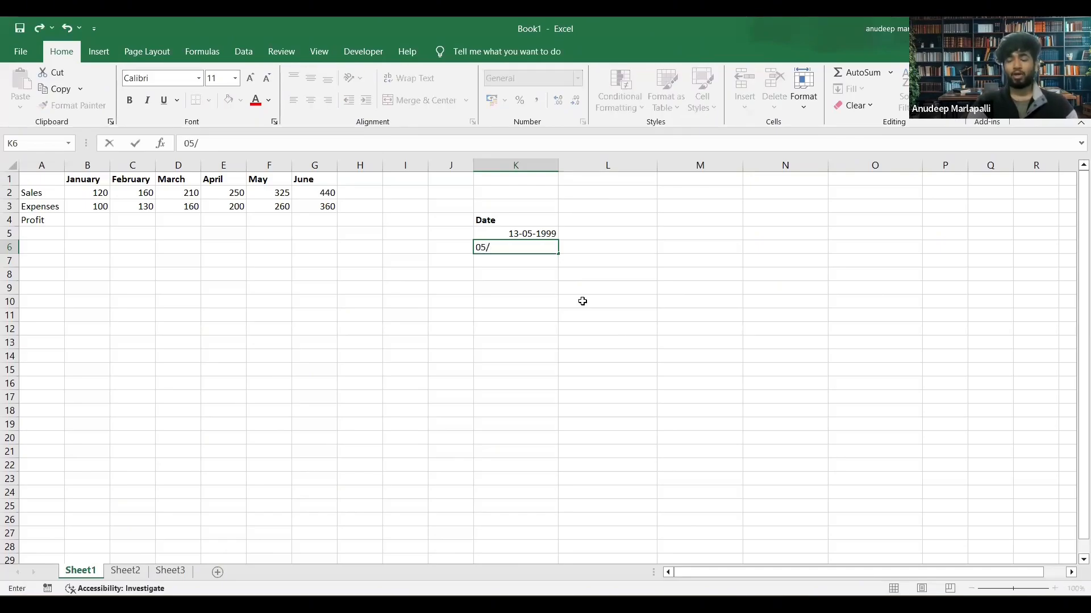
text(/0)
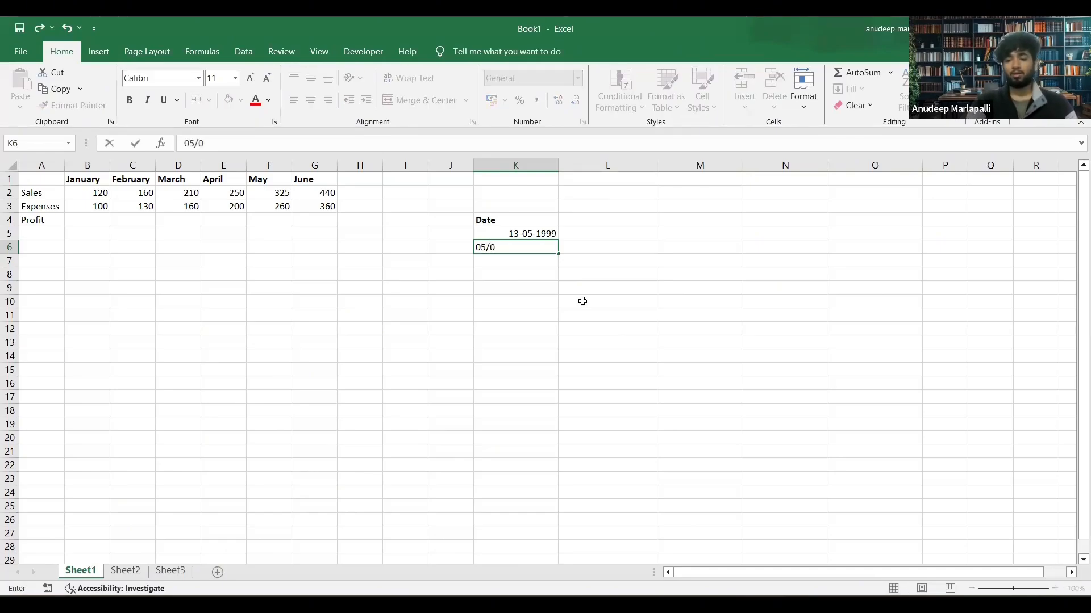
text(1/2025)
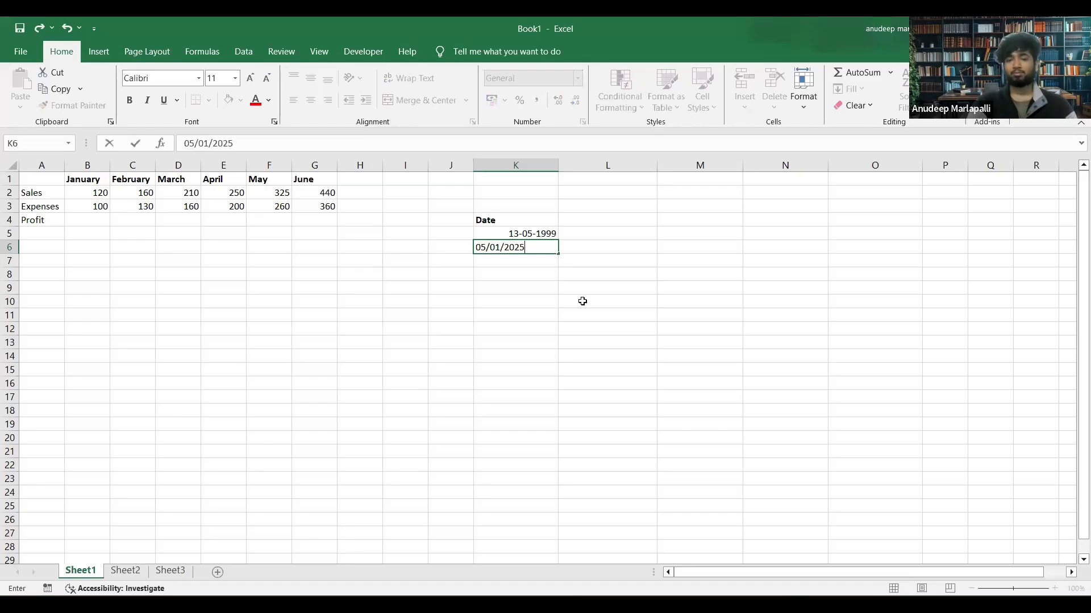
key(Return)
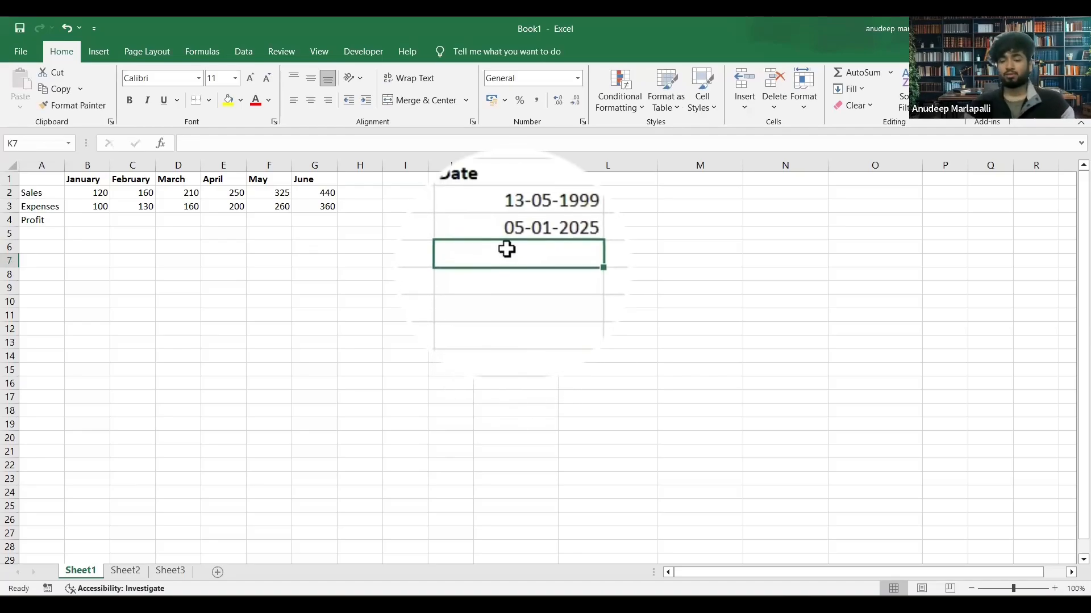
Enter a date in month/day/year order, 05/31/2024, in K7.
text(05/)
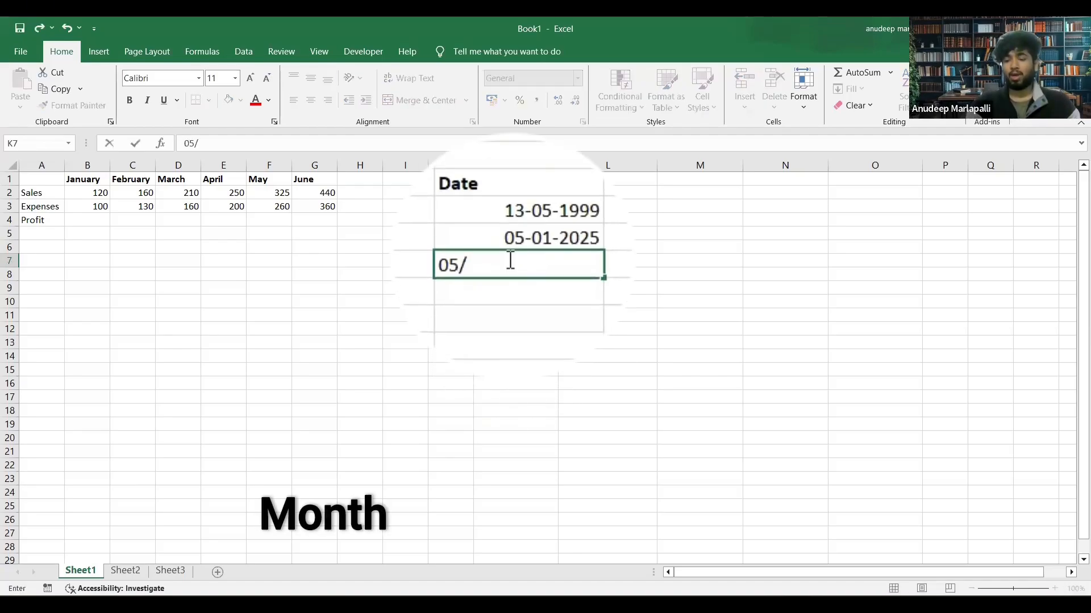
text(31/)
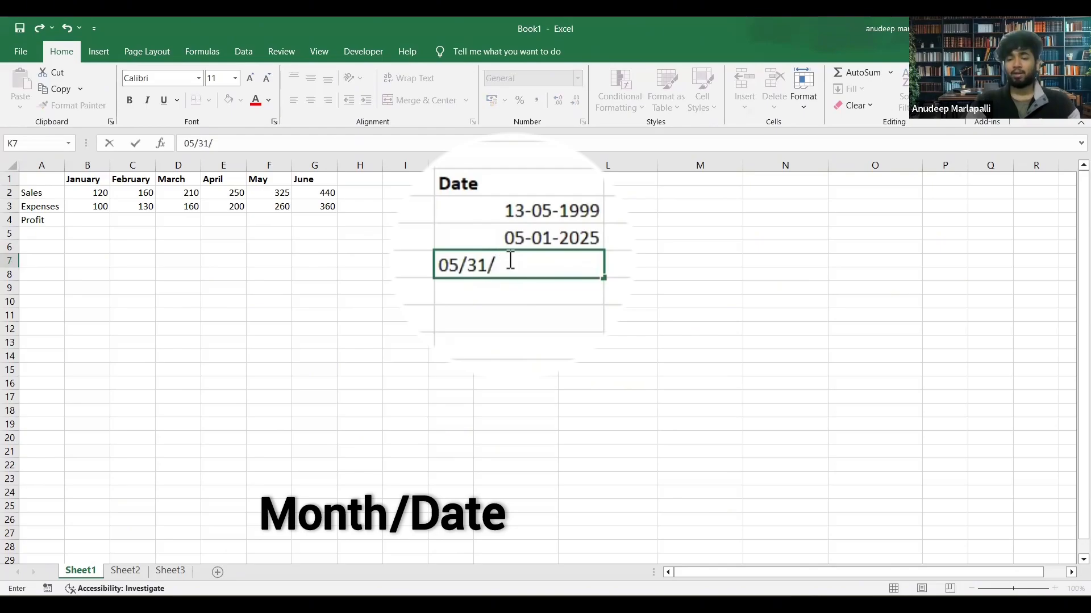
text(2024)
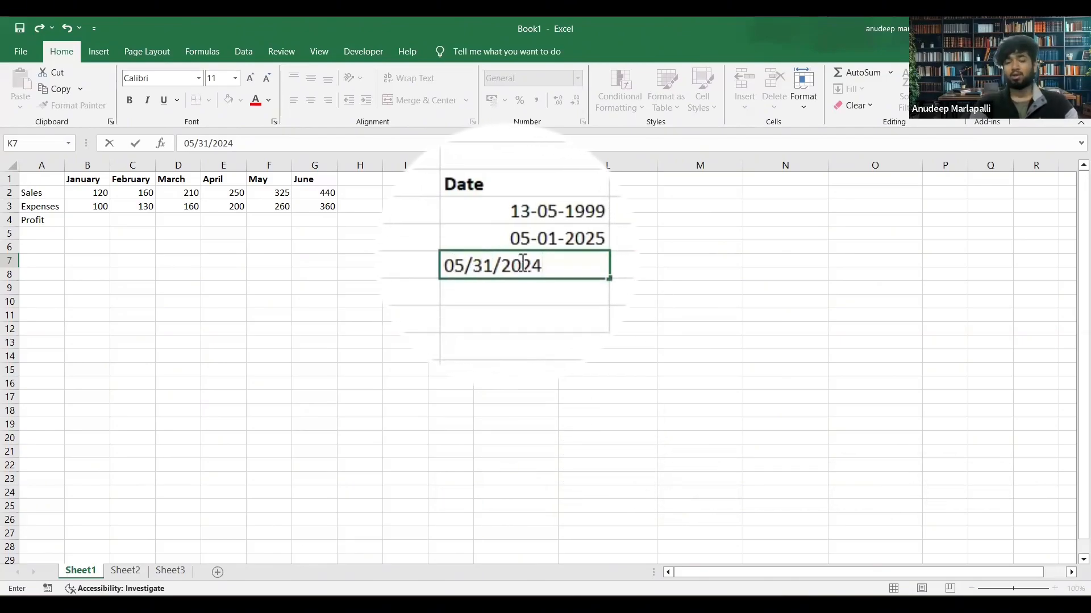
key(Return)
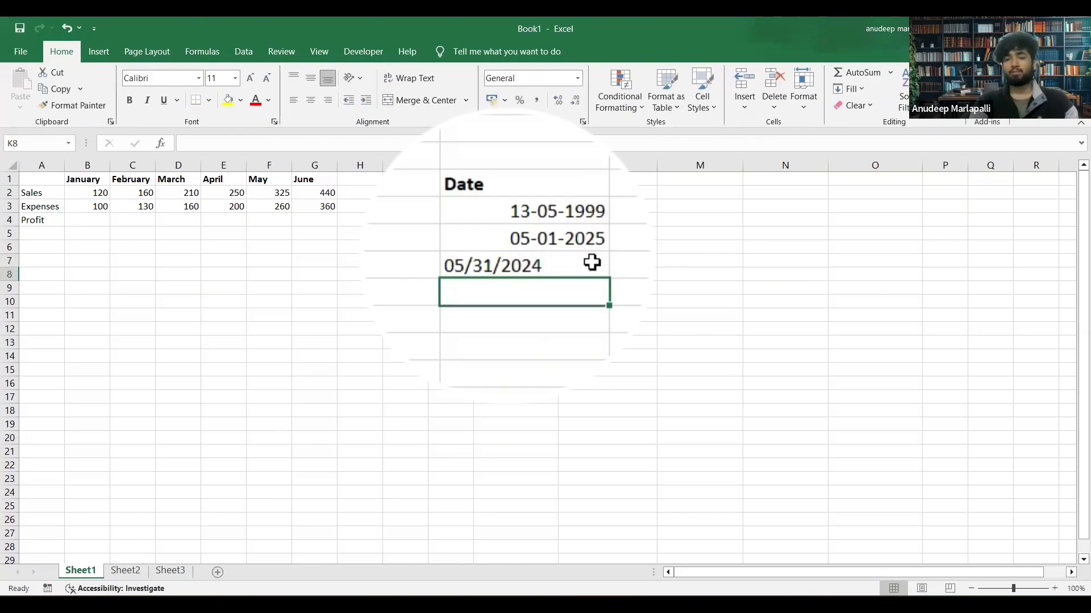
double_click(516, 262)
drag(528, 261, 449, 251)
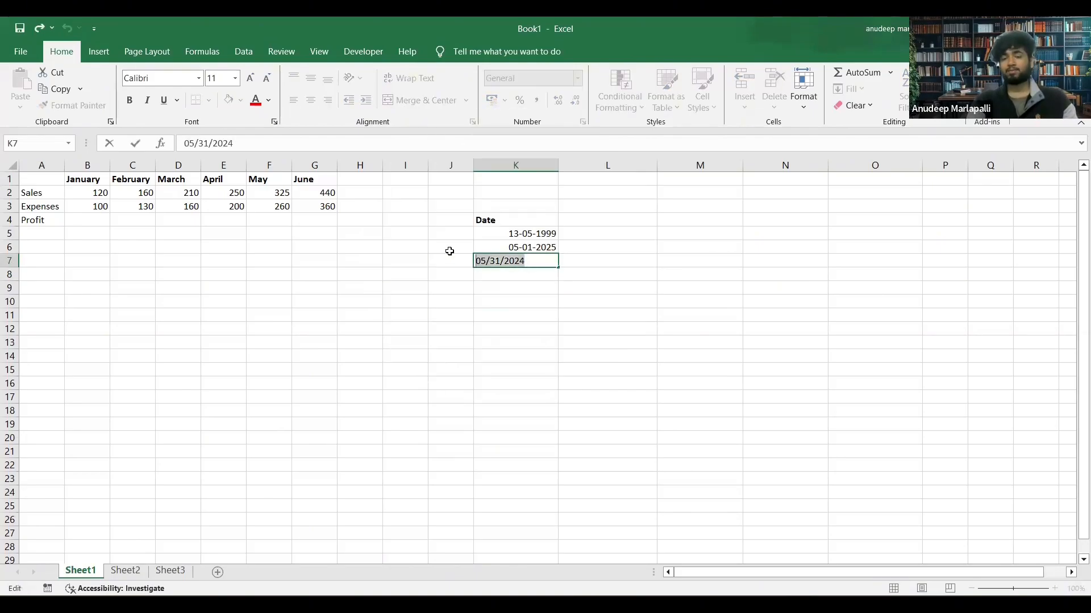
click(507, 270)
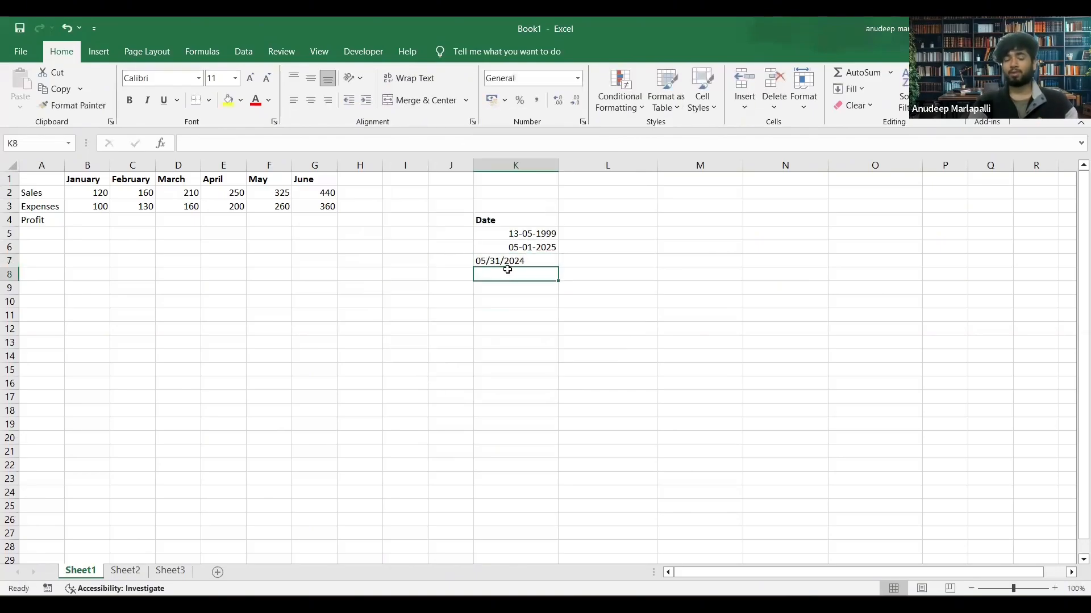
double_click(495, 261)
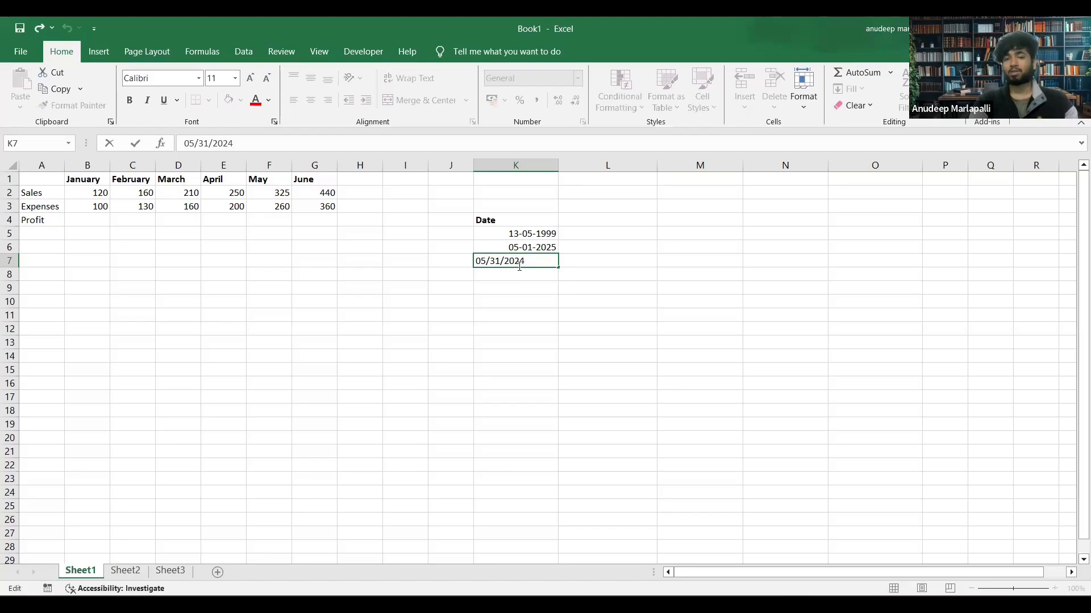
click(519, 271)
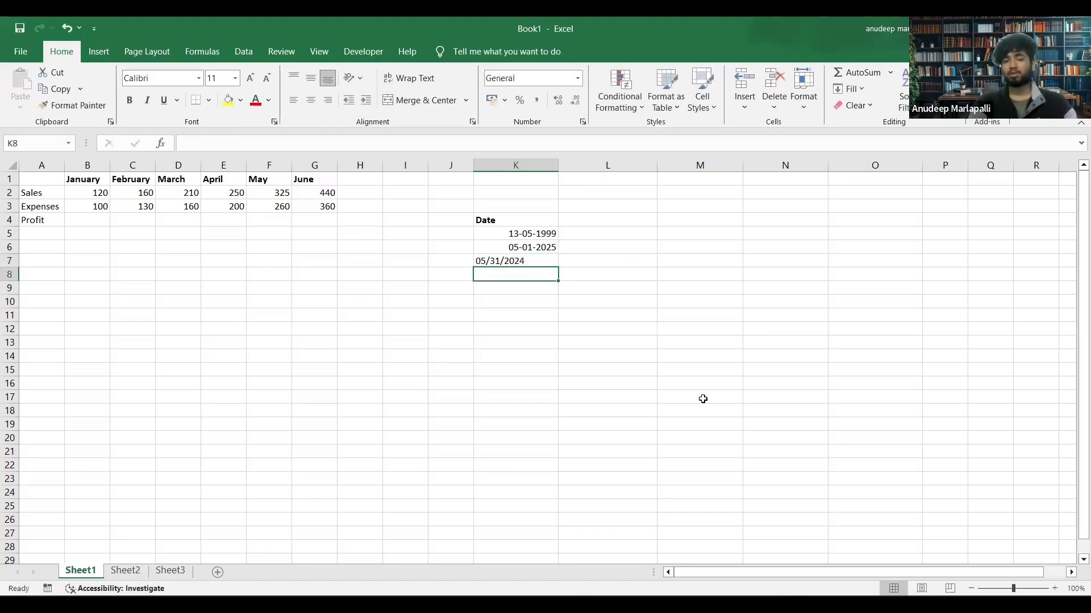
Consult the sample date table in the Word document, return to the Excel workbook and enter the date 8/4/2024 in L5.
key(alt+Tab)
scroll(486, 311, down, 7)
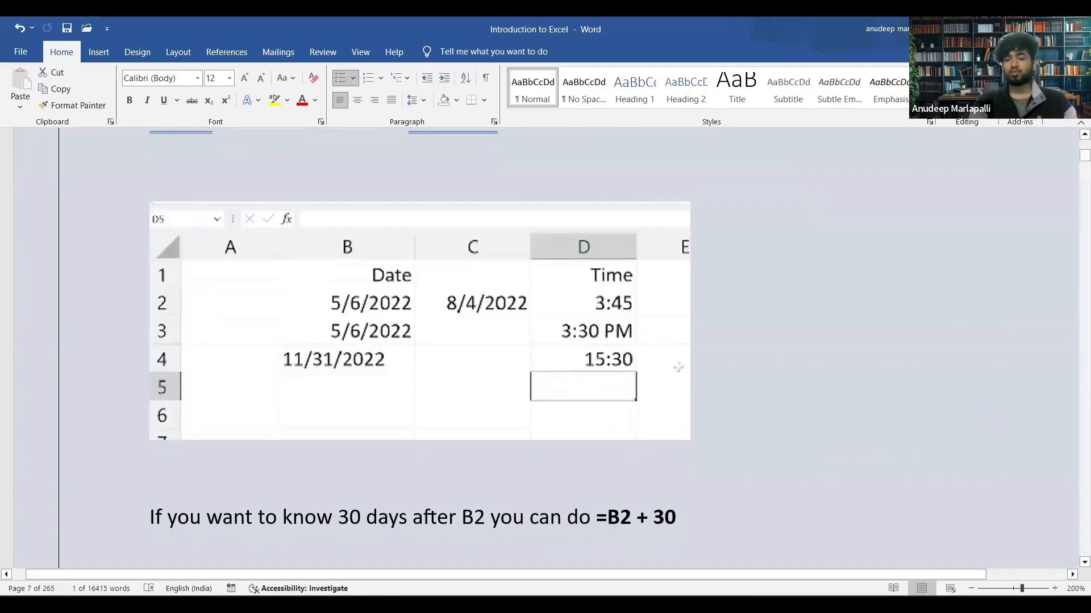
key(alt+Tab)
click(591, 238)
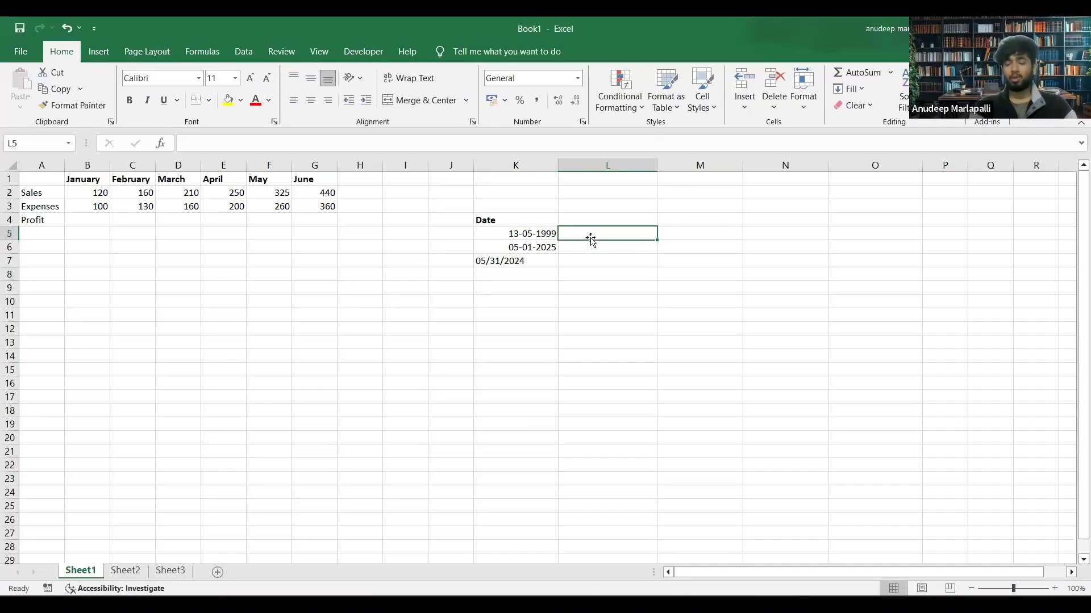
text(8/5)
key(BackSpace)
key(BackSpace)
key(BackSpace)
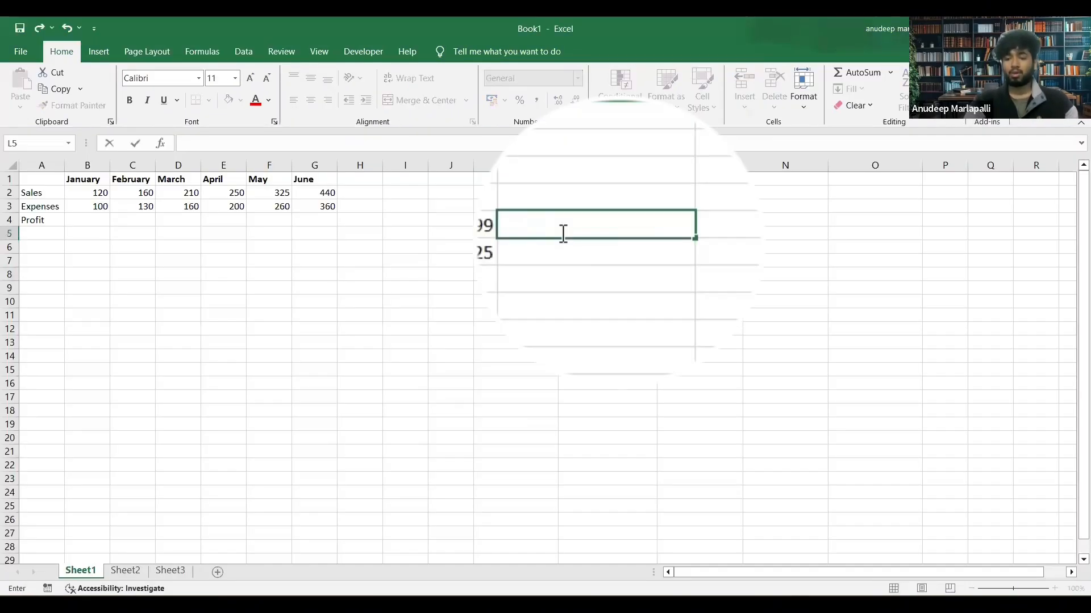
text(8/4/)
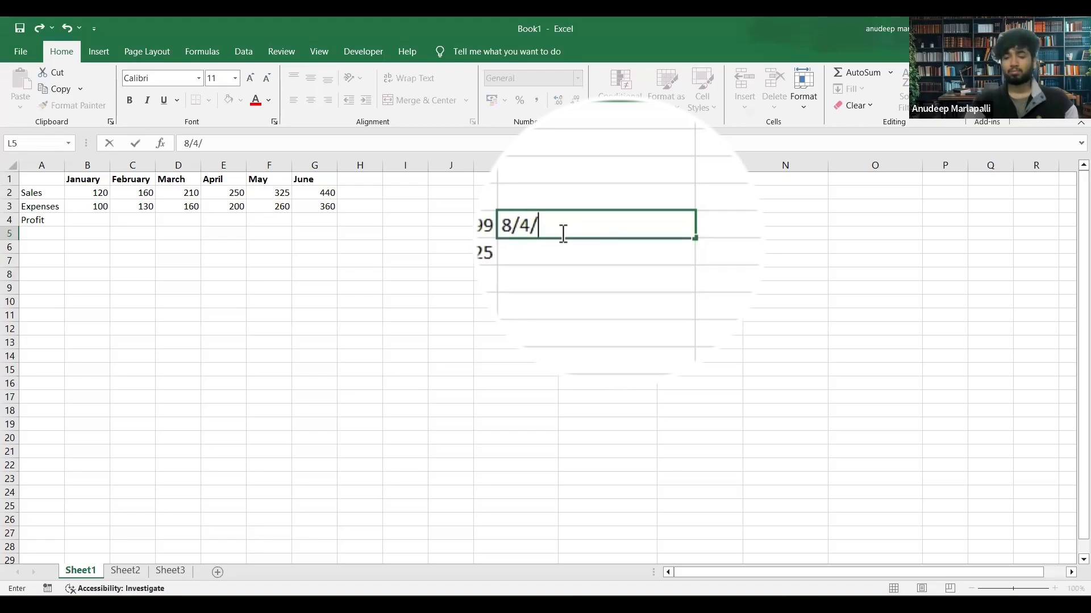
text(2024)
key(Return)
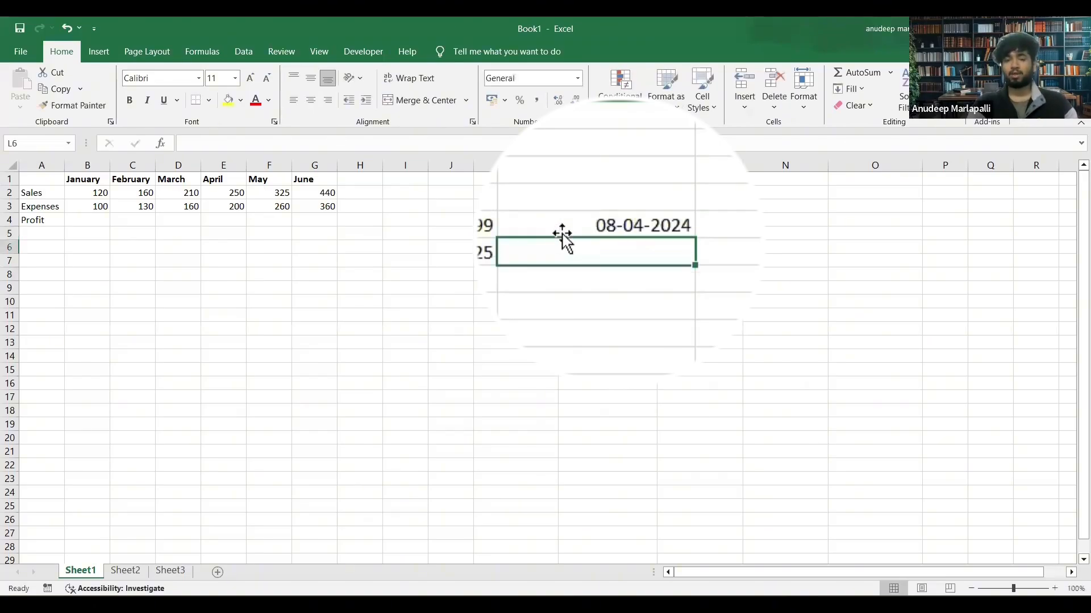
Consult the sample times in the Word document, return to the Excel workbook and try entering the time 3:45 in M5.
click(614, 222)
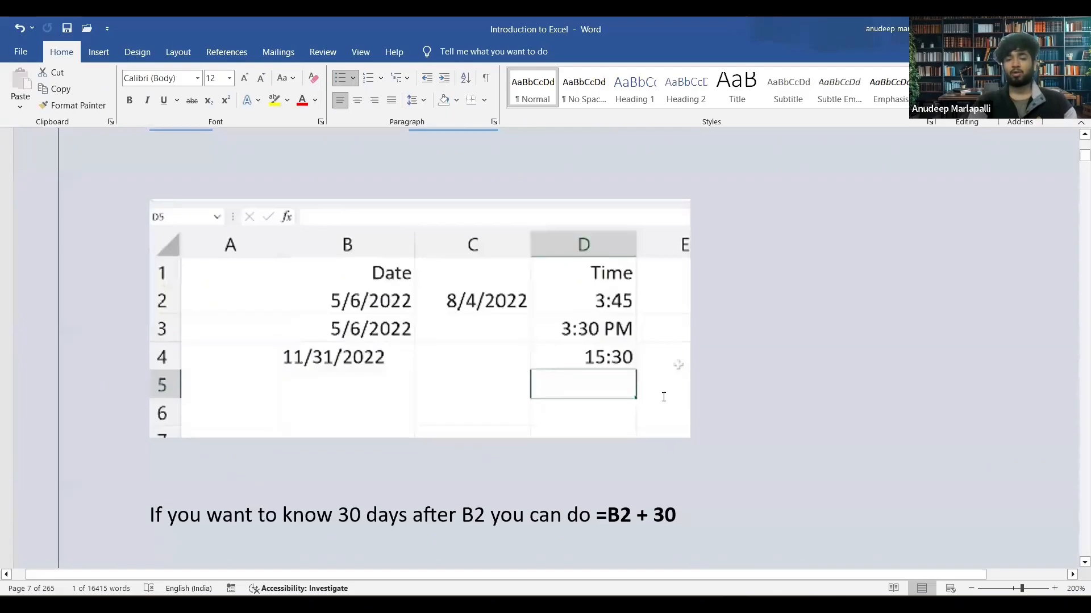
scroll(662, 399, down, 2)
scroll(646, 275, up, 1)
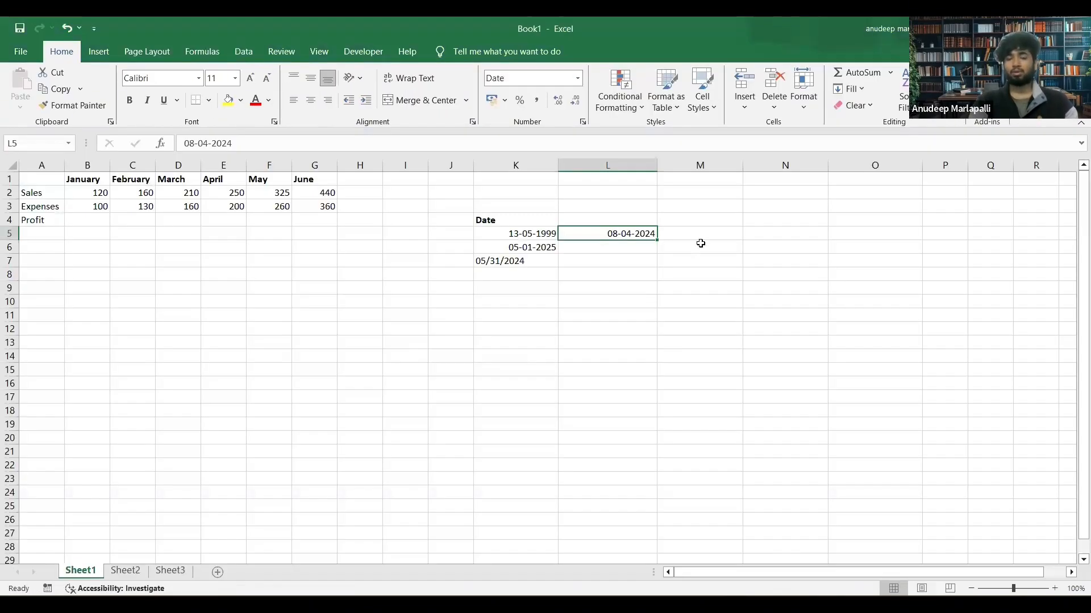
click(692, 235)
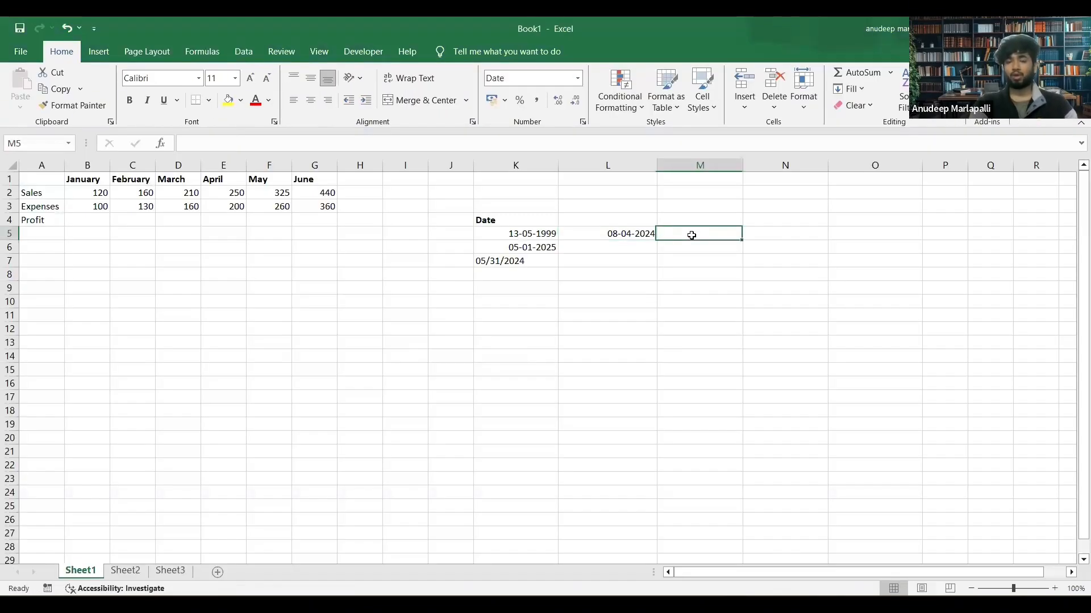
text(3:)
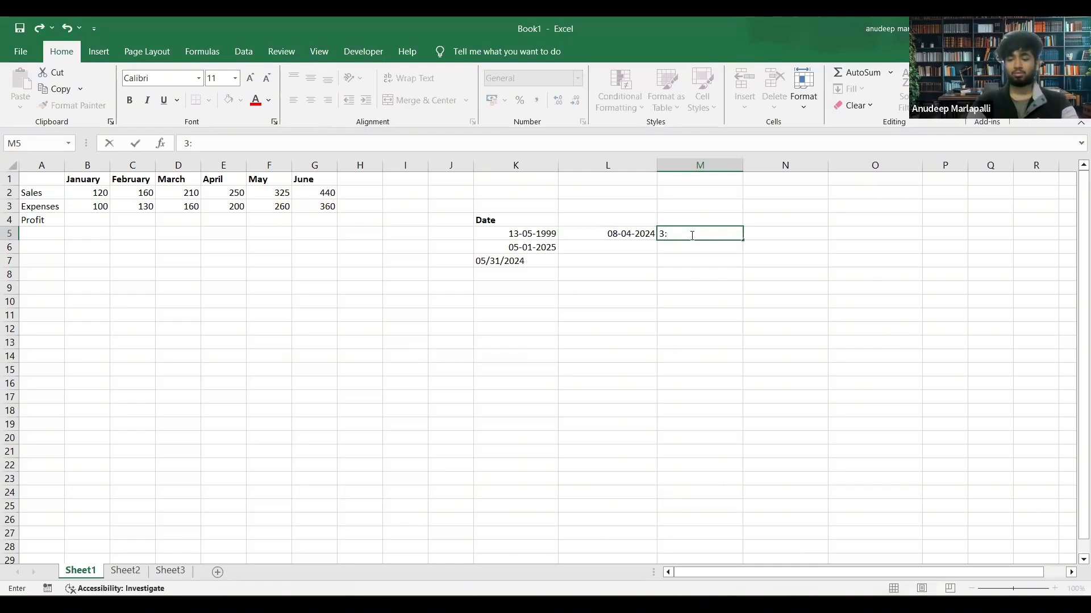
text(45)
key(Return)
click(721, 234)
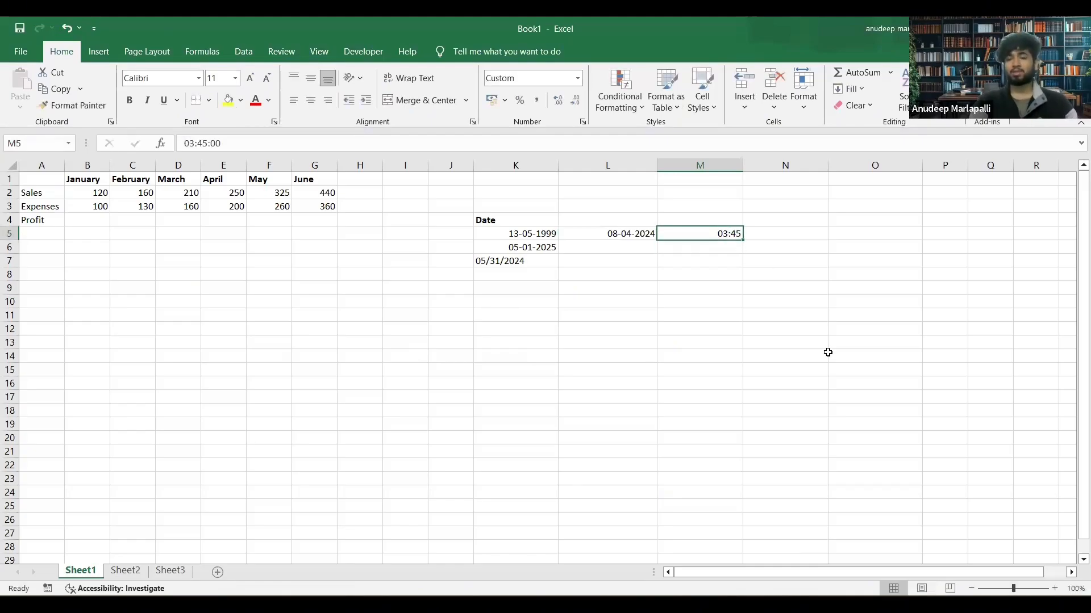
key(ctrl+z)
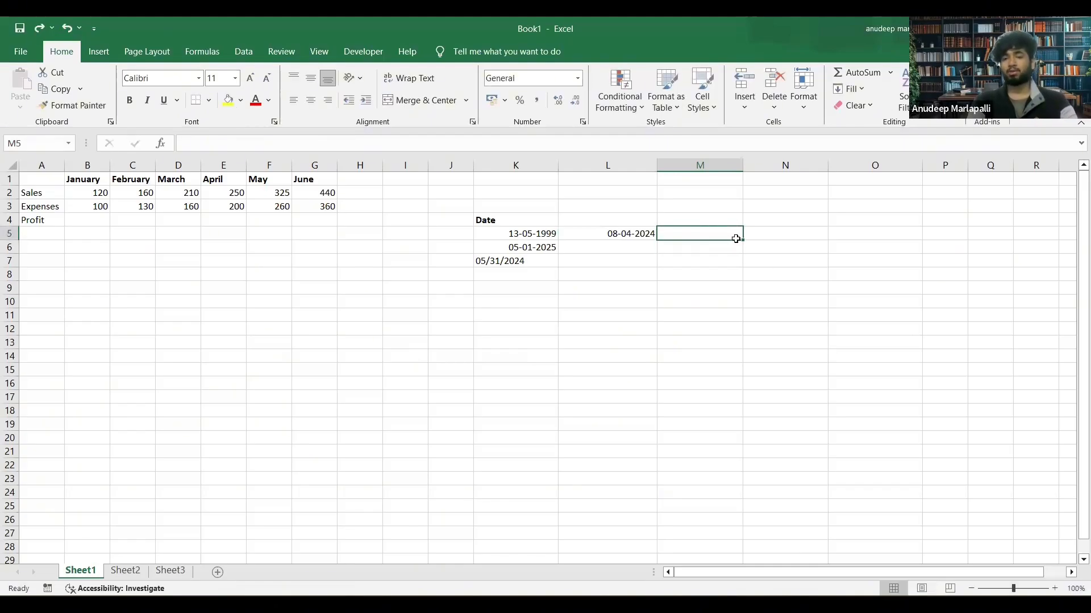
Enter the time 3:45 in M5, beside the date in L5.
text(3)
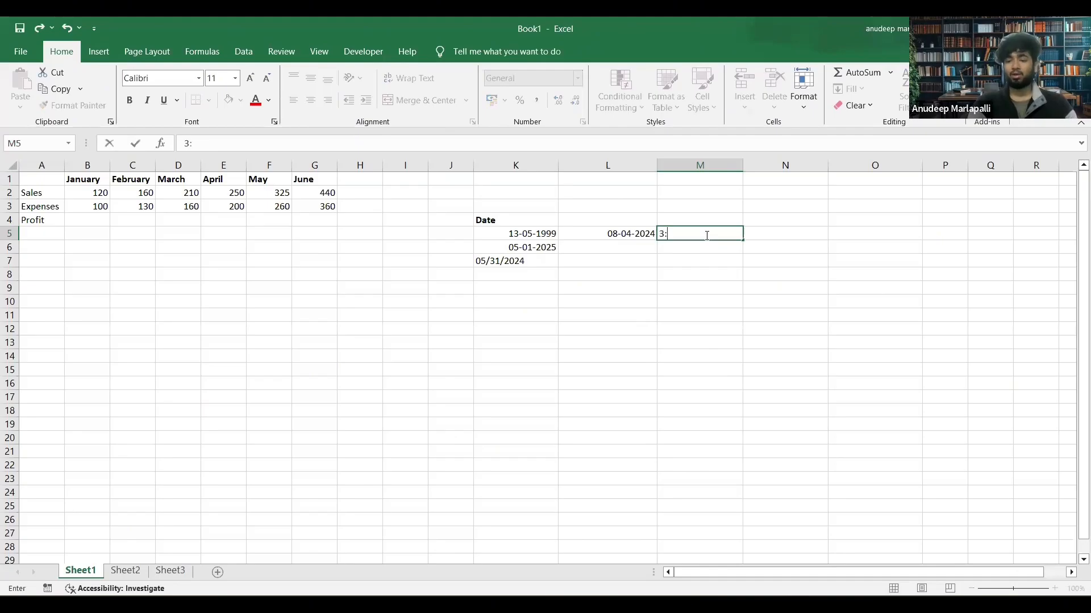
text(:45)
key(Return)
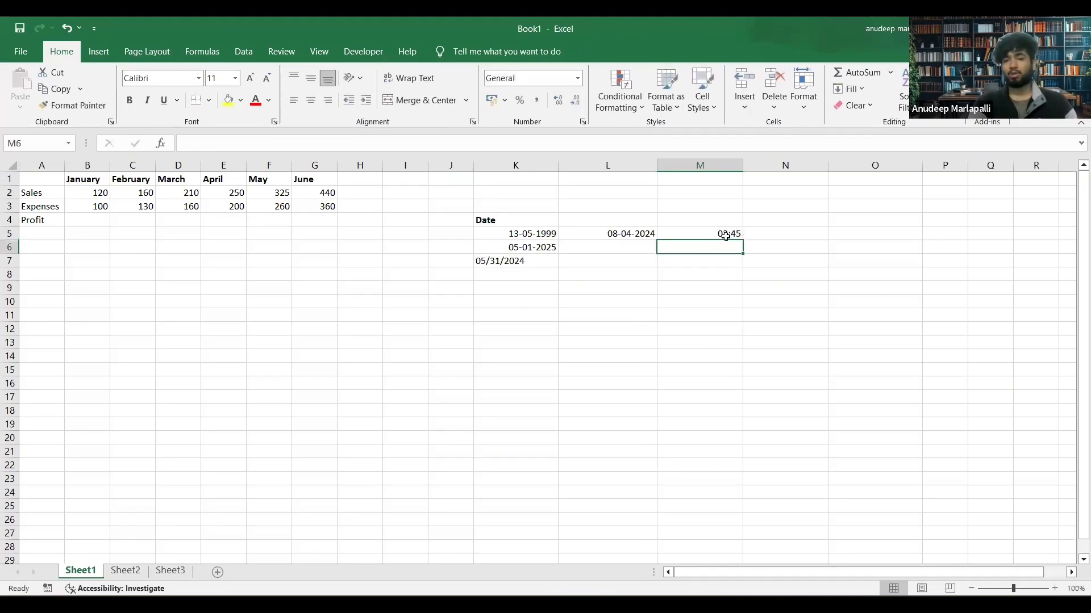
Check the next sample time in the Word document, return to Excel and try entering 3:30 pm in M6.
key(alt+Tab)
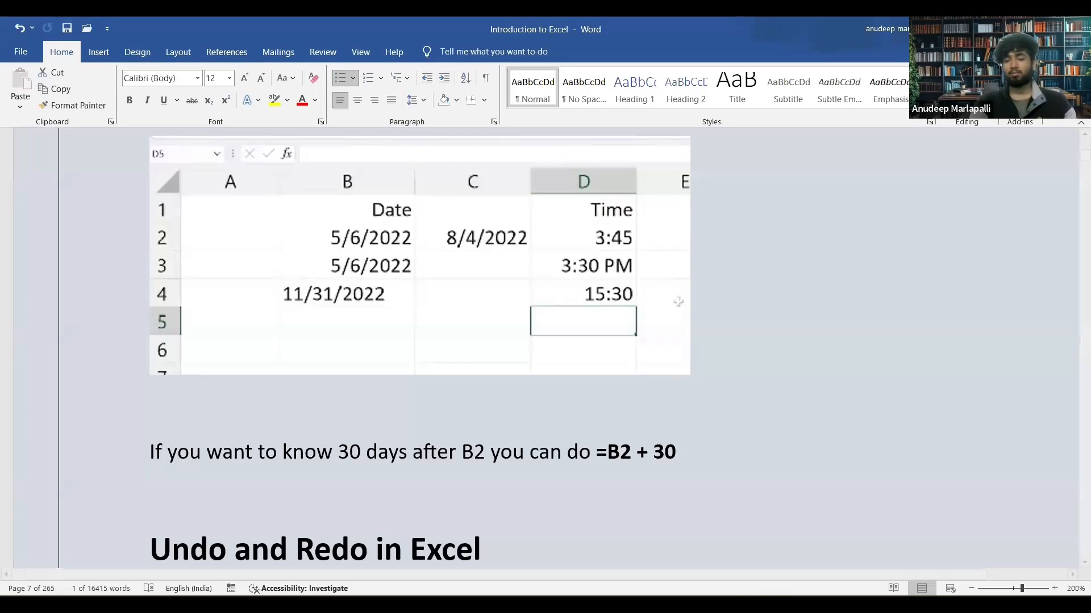
key(alt+Tab)
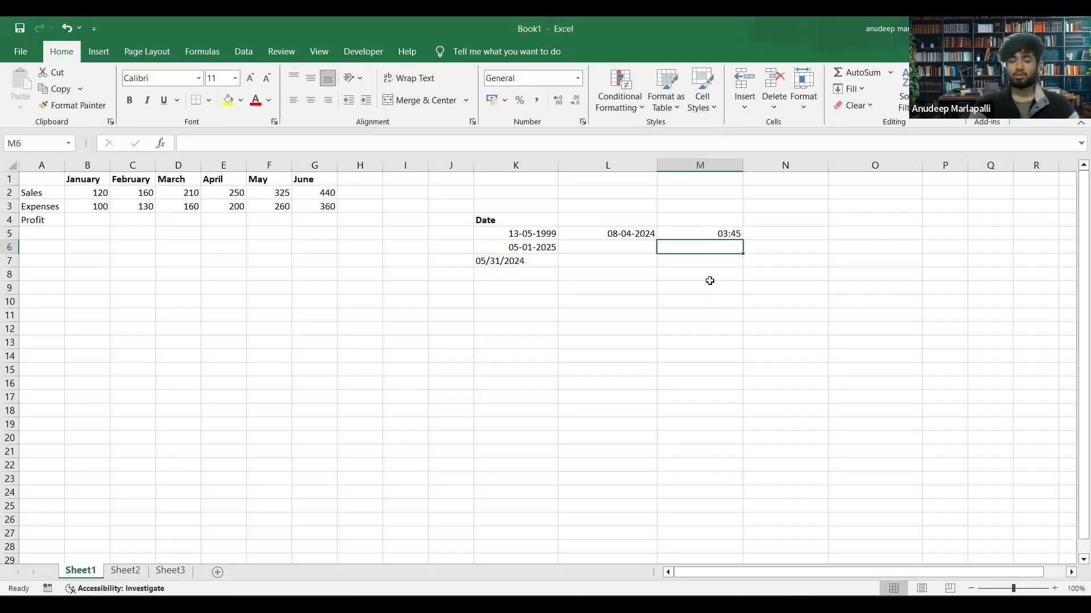
text(3:30 )
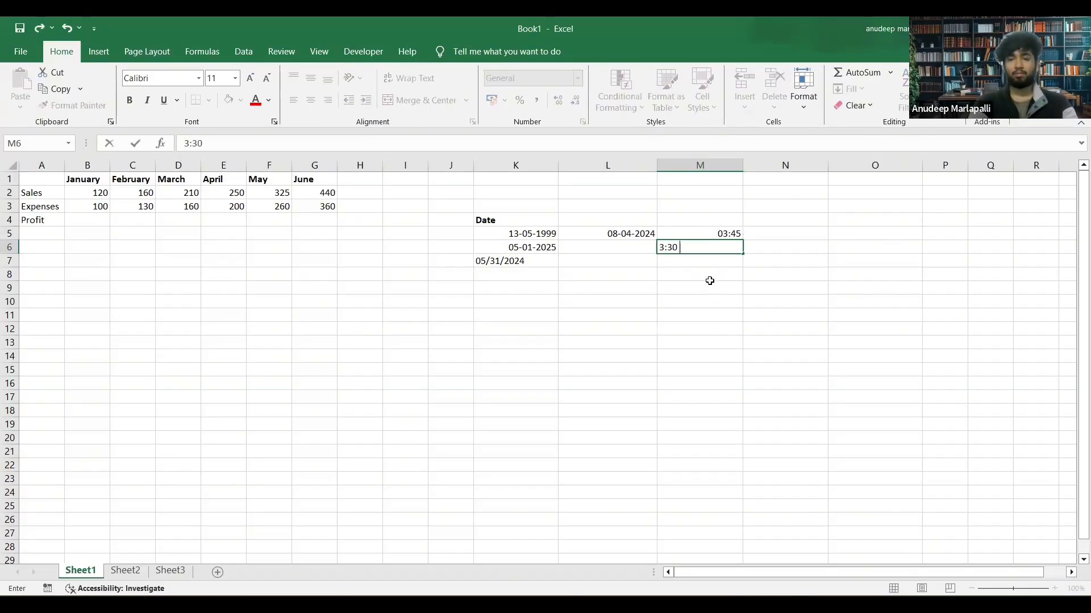
text(px)
text(m)
key(Return)
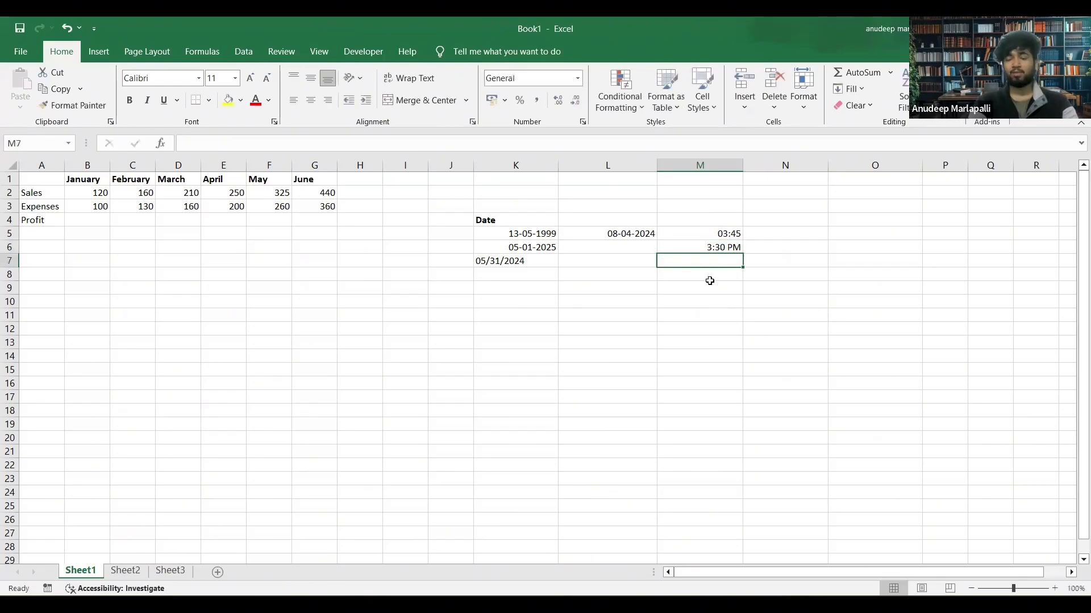
key(ctrl+z)
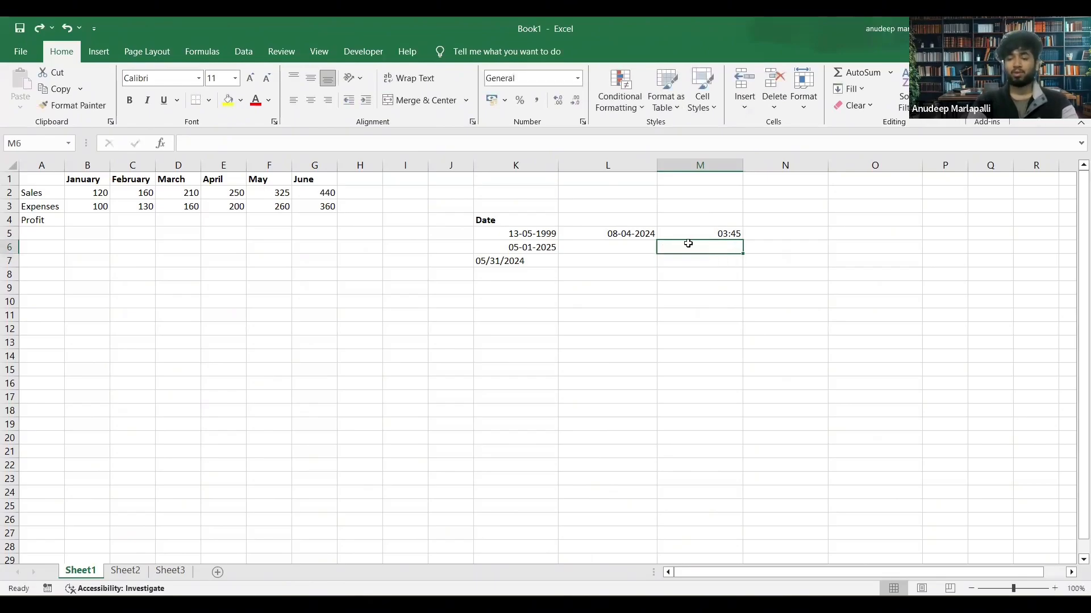
Try a time with an invalid suffix, 3:30 psd, in M6 and clear the cell.
text(3)
text(:3)
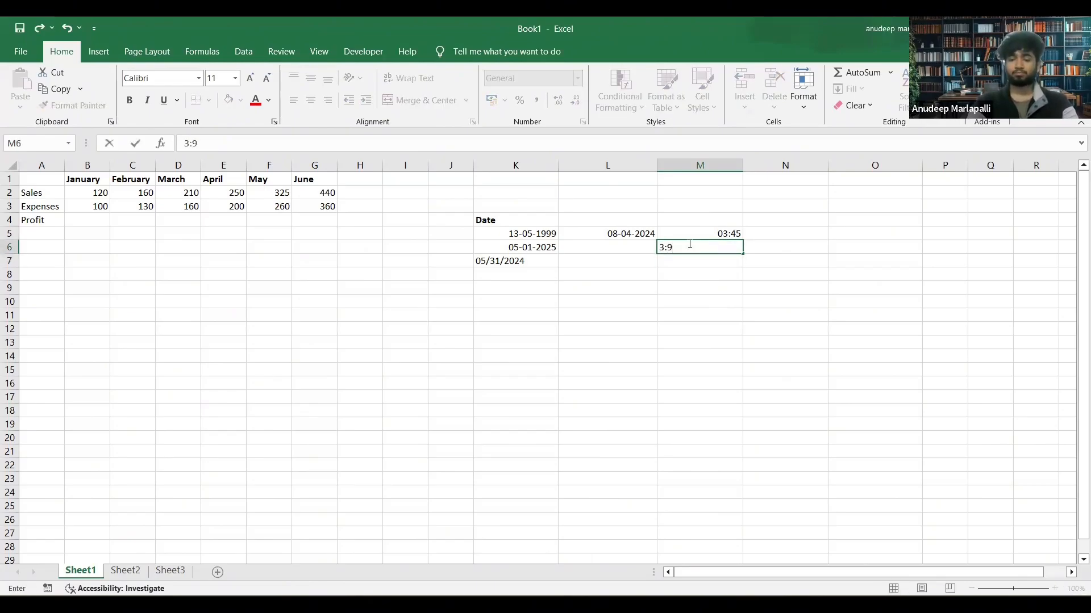
key(BackSpace)
text(30 p)
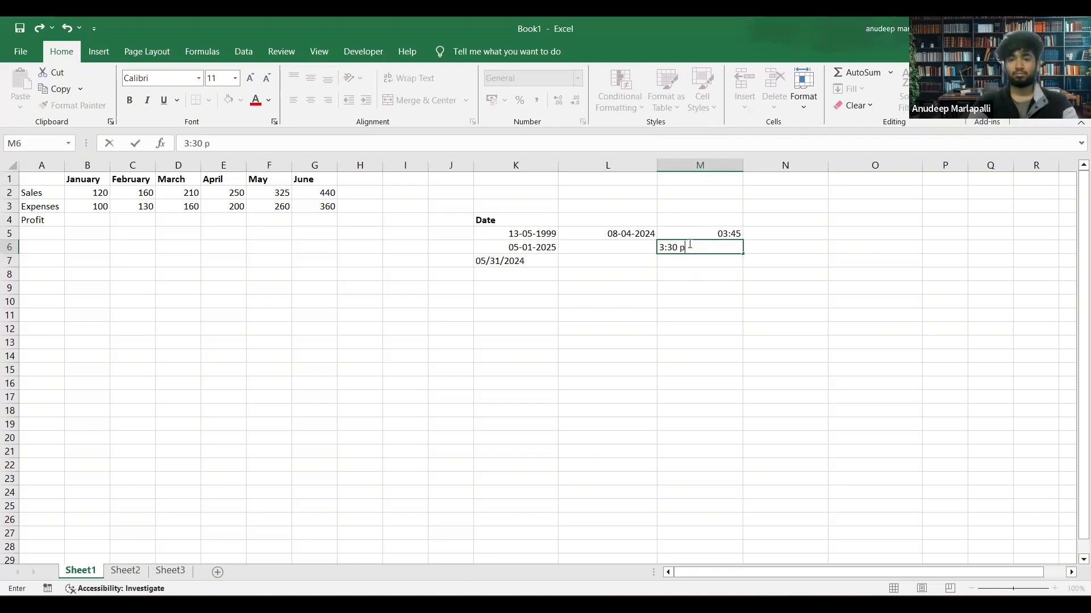
text(sd)
key(Return)
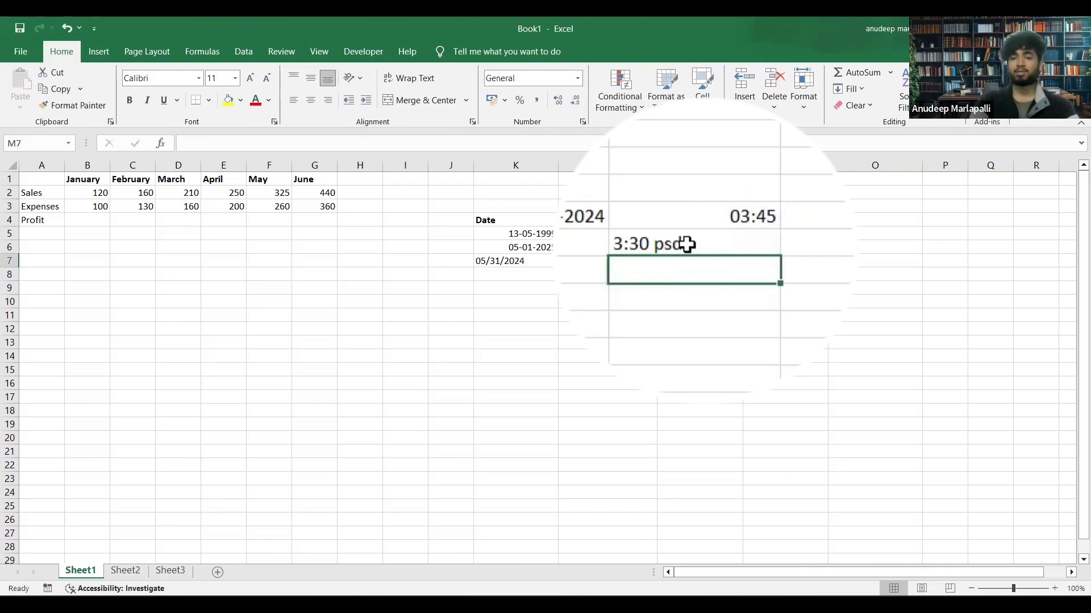
click(686, 243)
key(Delete)
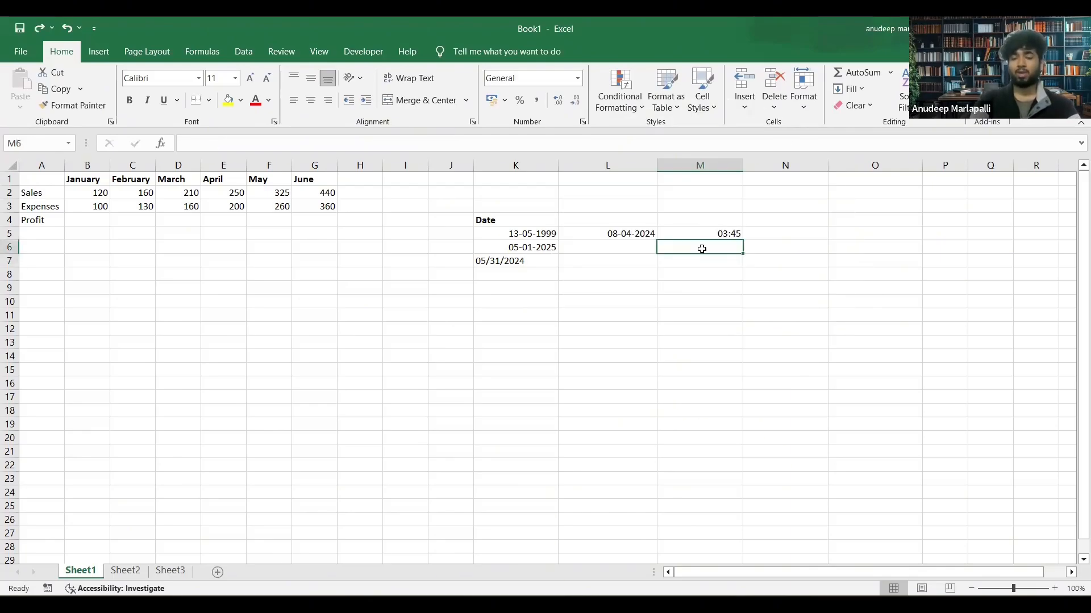
Enter the time 3:45 am in M6, below the first time.
text(3)
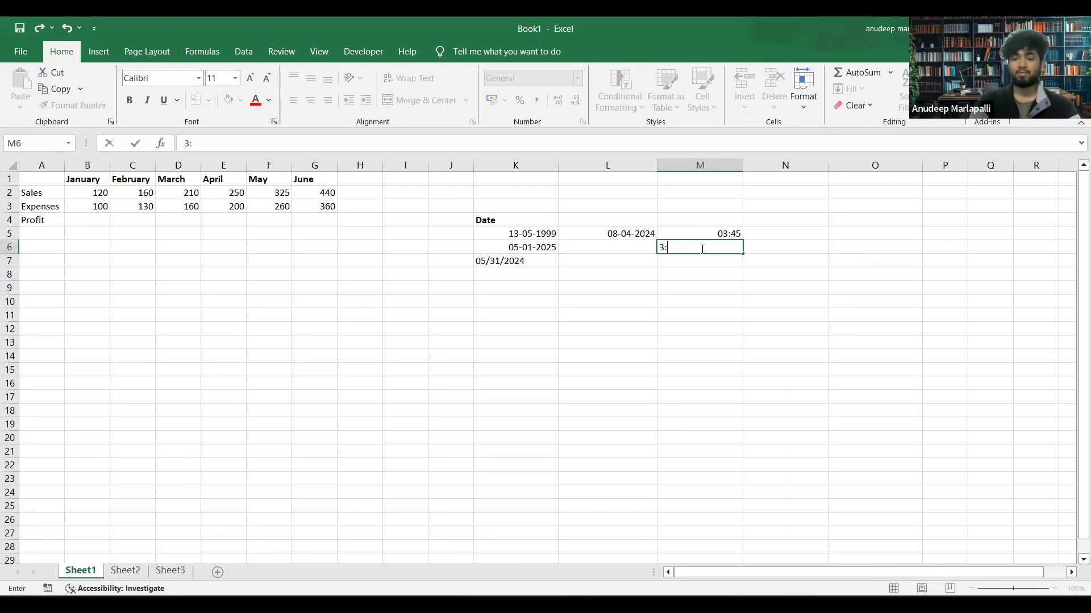
text(:45 am)
key(Return)
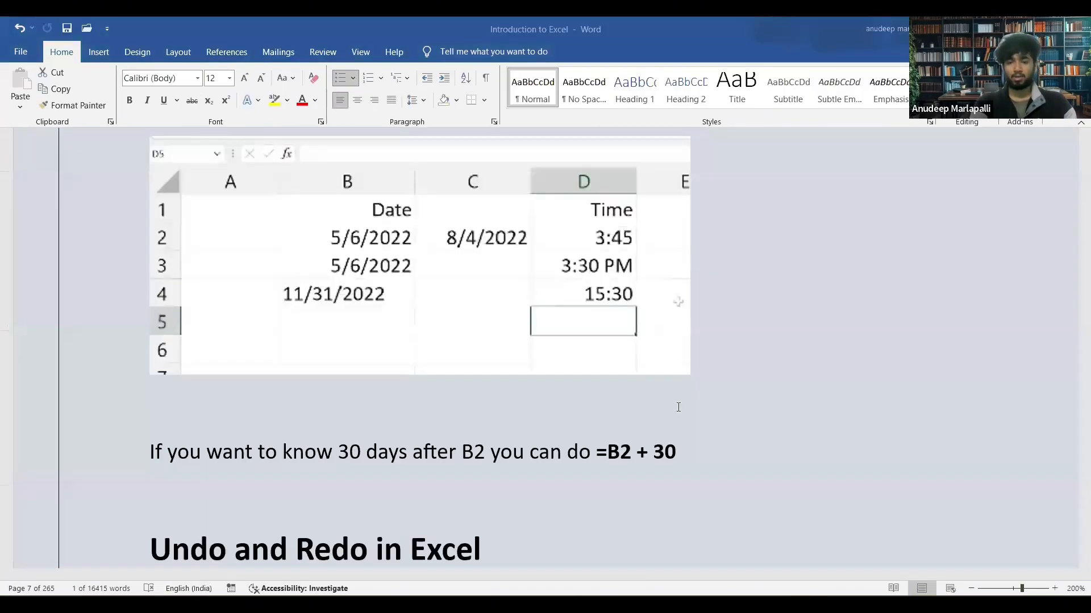
Consult the 24-hour sample in the Word document, return to Excel and enter the time 15:30 in M7.
key(alt+Tab)
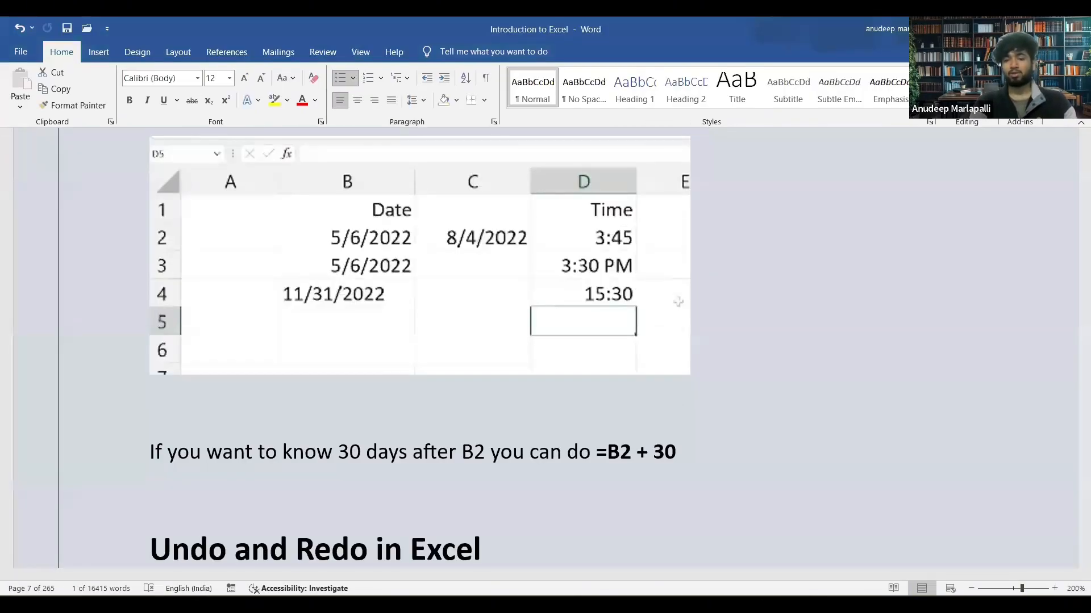
key(alt+Tab)
text(15)
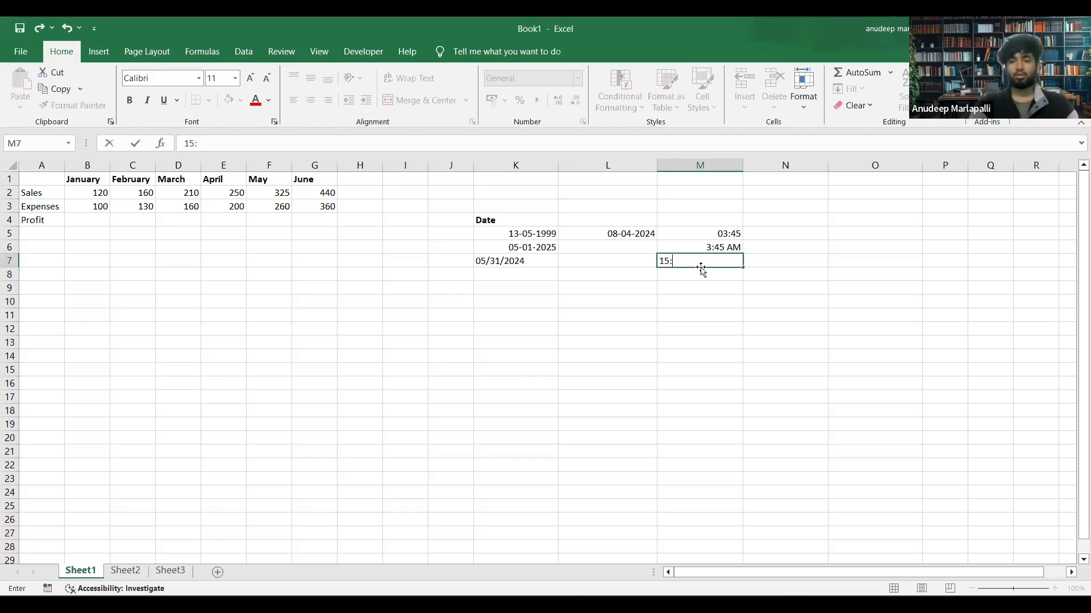
text(:30)
key(Return)
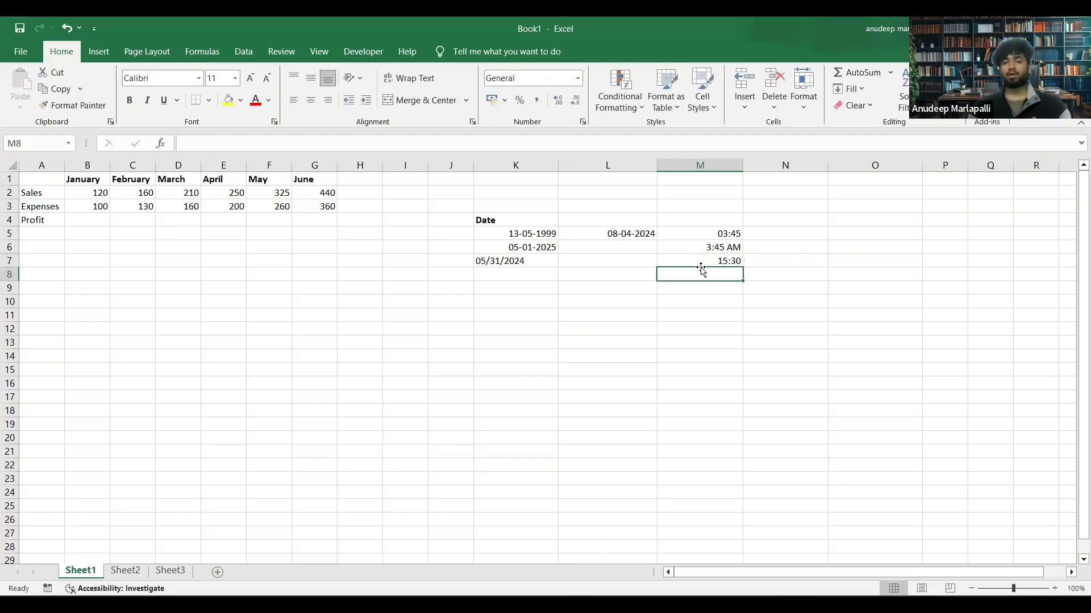
click(725, 261)
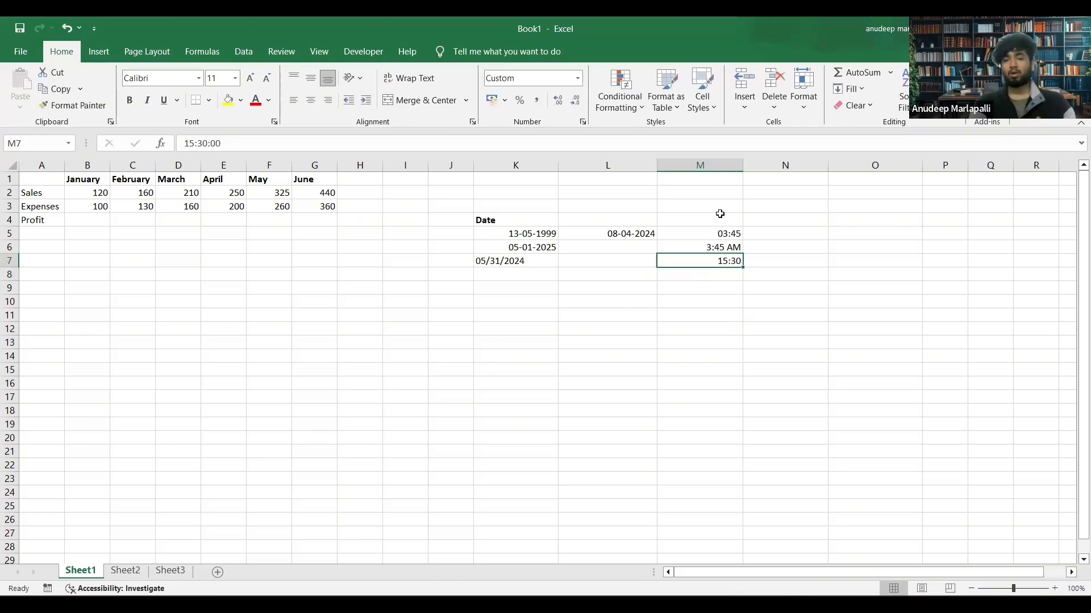
Align the three times in M5:M7 to the left and top of their cells.
drag(678, 229, 699, 259)
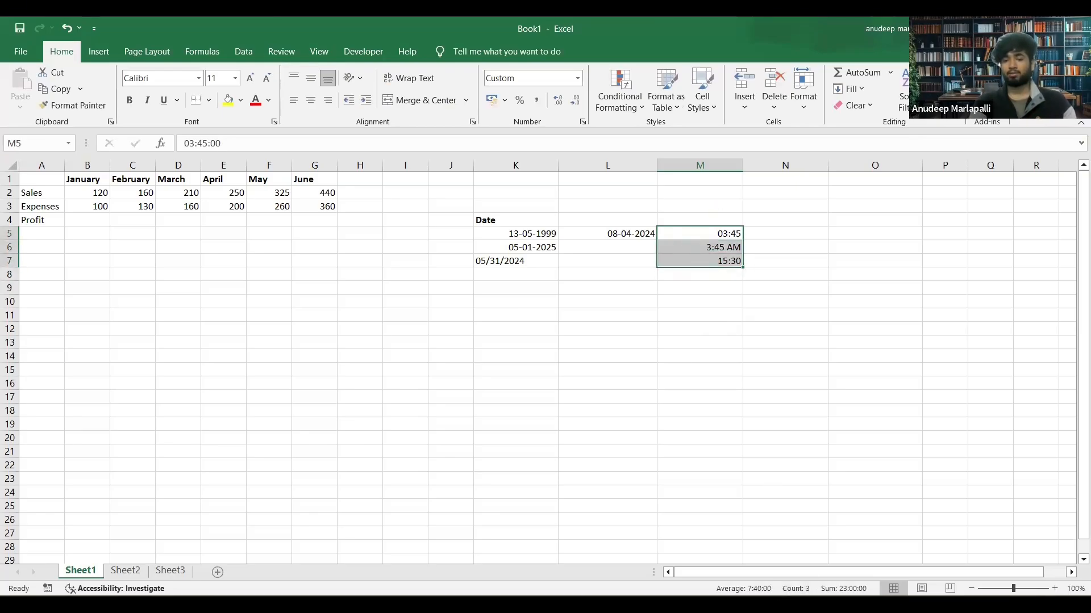
drag(689, 234, 692, 259)
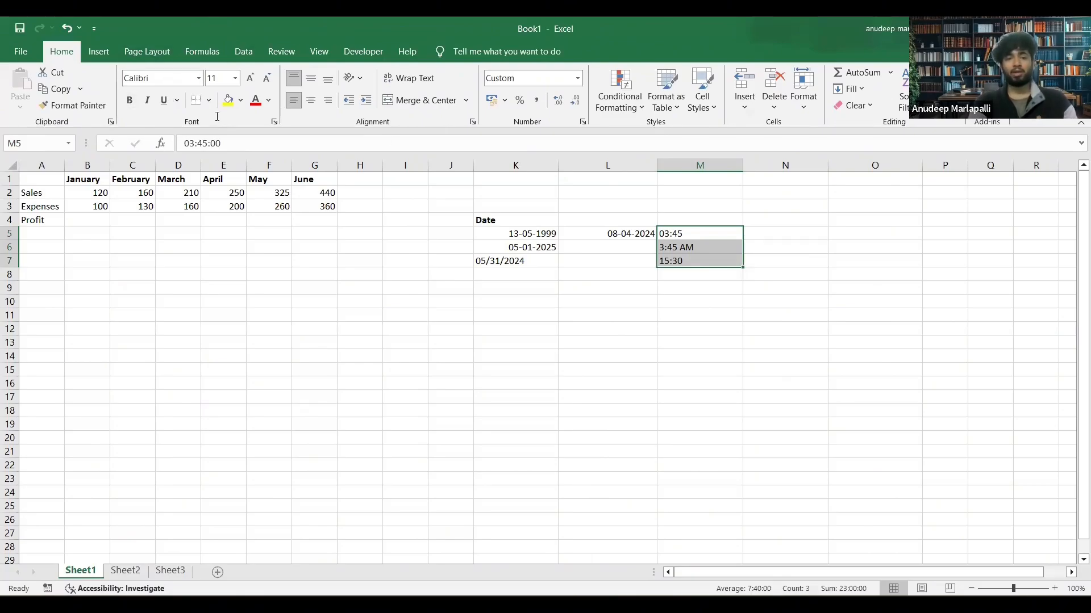
key(ctrl+1)
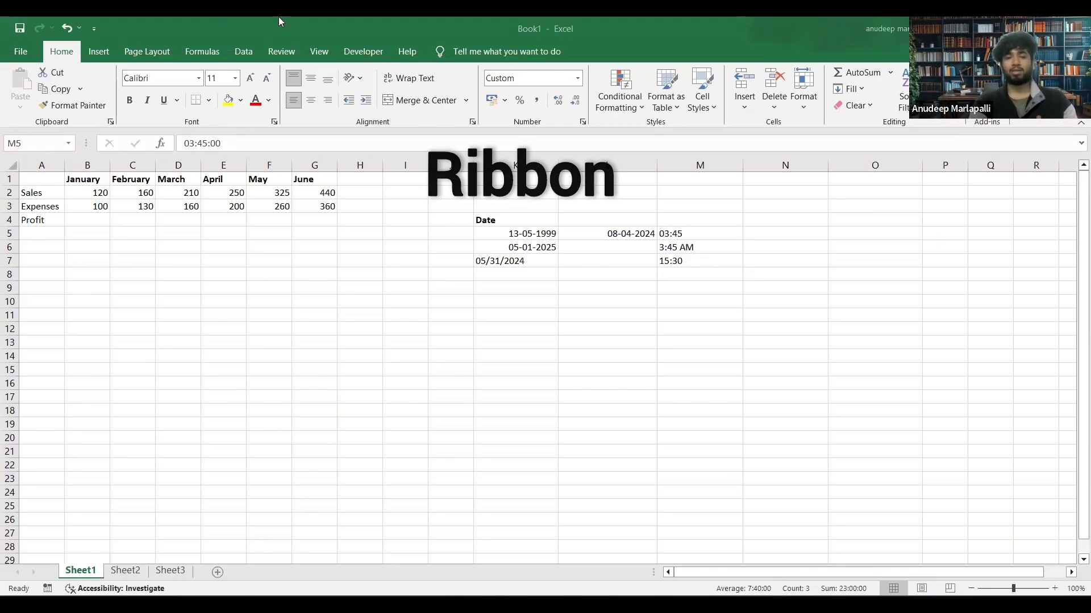
Try centre and right alignment on the time in M7 and set it back to left alignment.
click(675, 260)
click(674, 260)
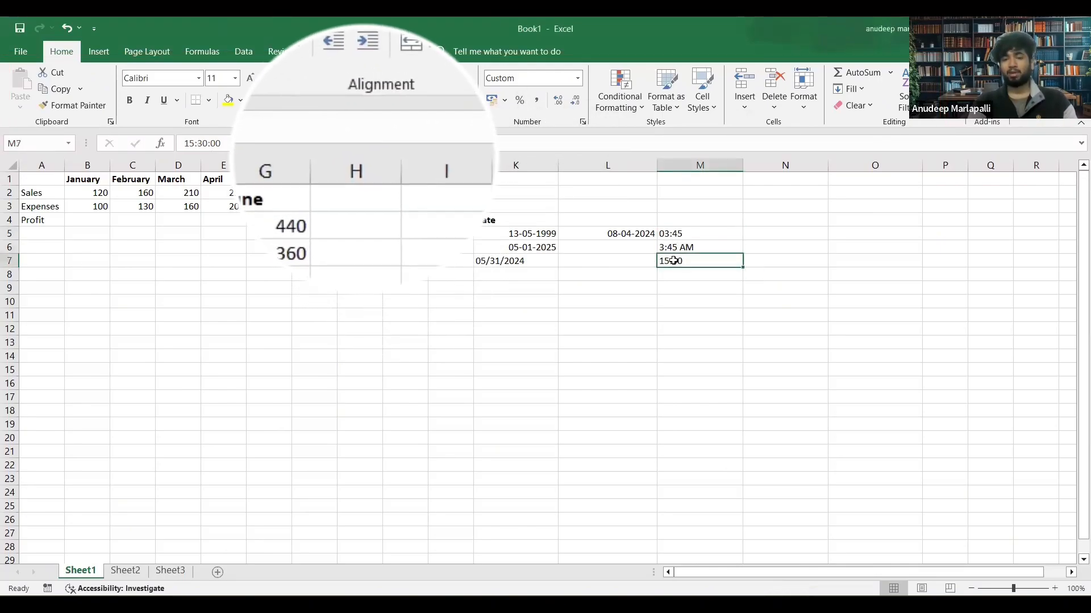
click(274, 97)
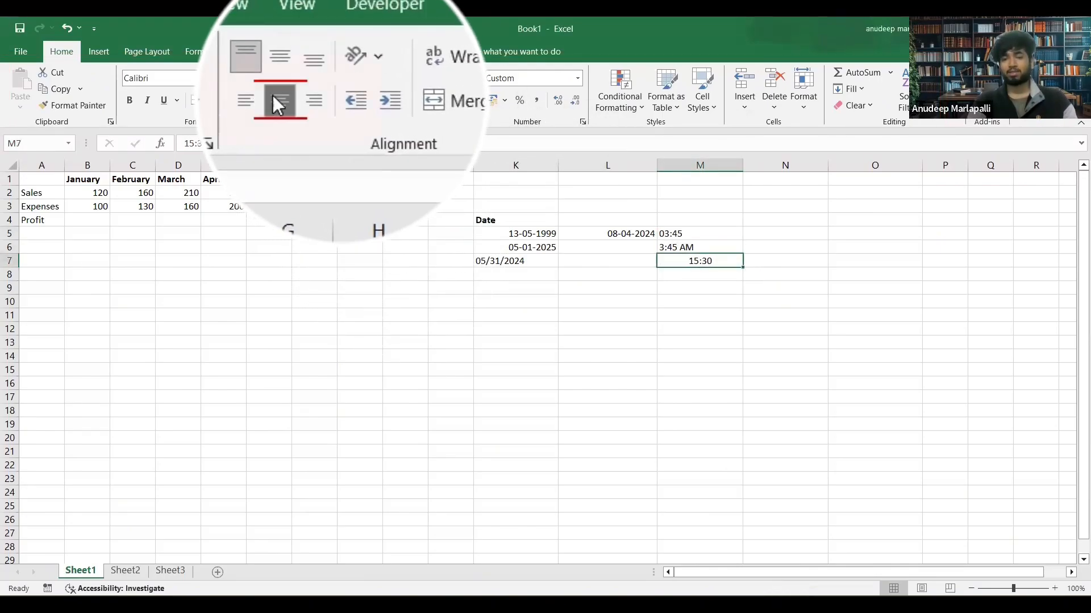
click(318, 101)
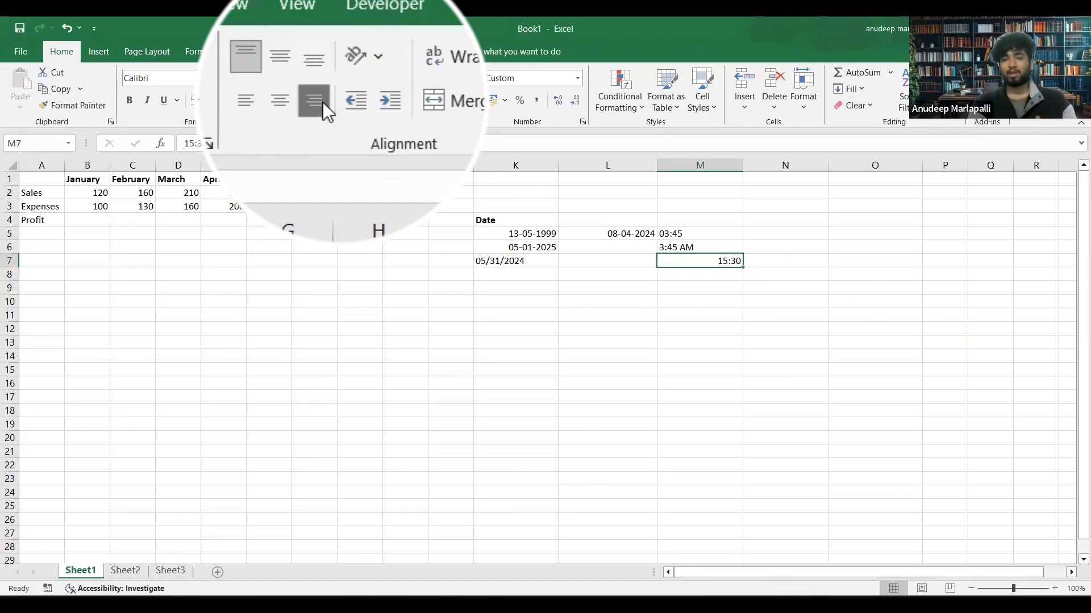
click(256, 101)
Right-align the three times in M5:M7.
click(715, 299)
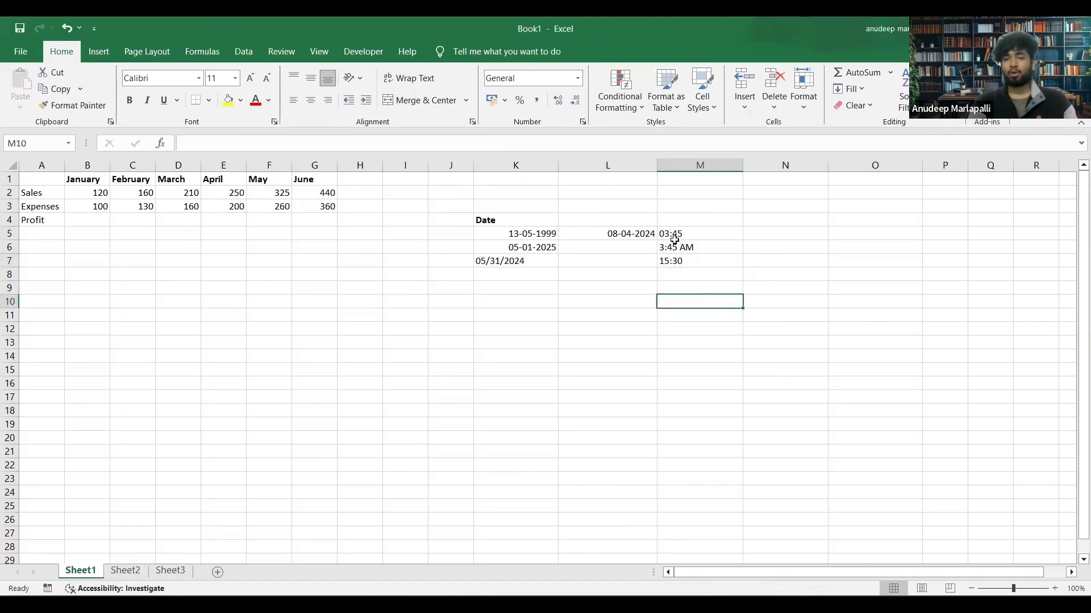
drag(674, 240, 684, 268)
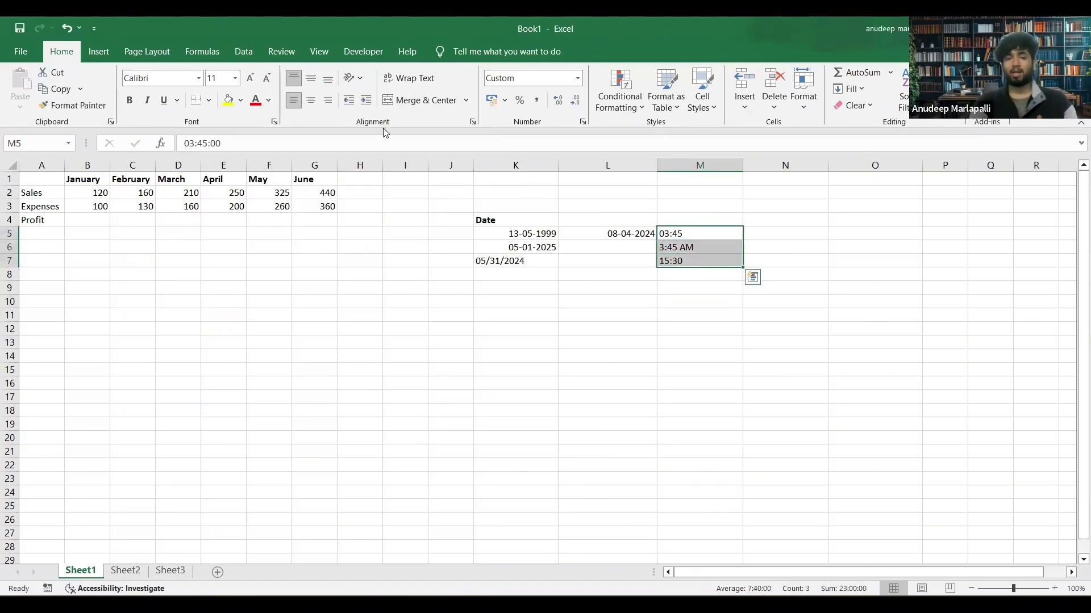
click(327, 101)
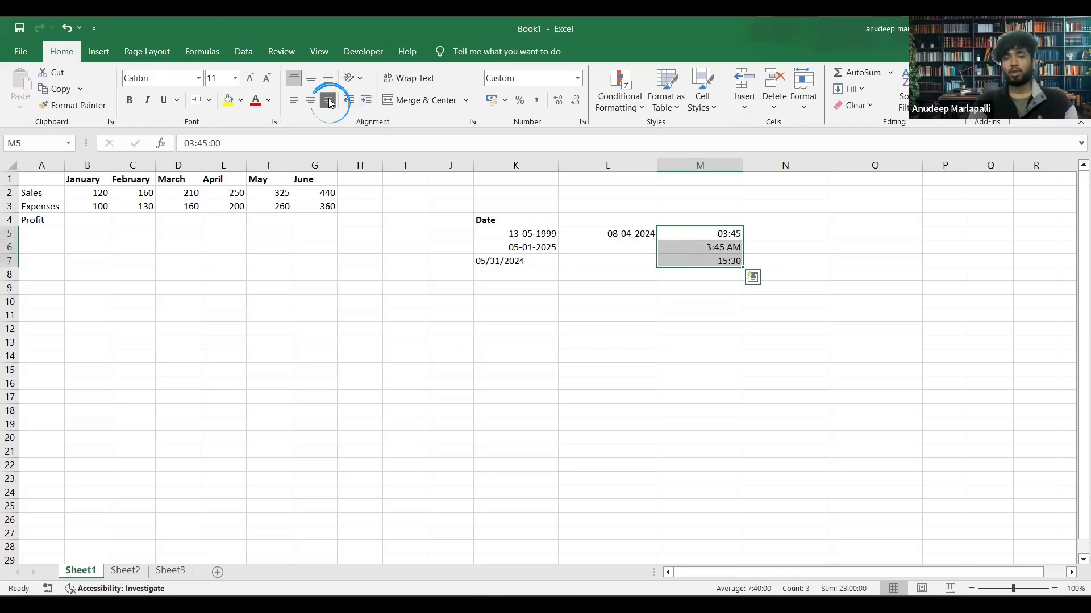
Select the date cells K5, K6 and L5 to examine how they are aligned.
click(529, 230)
click(521, 245)
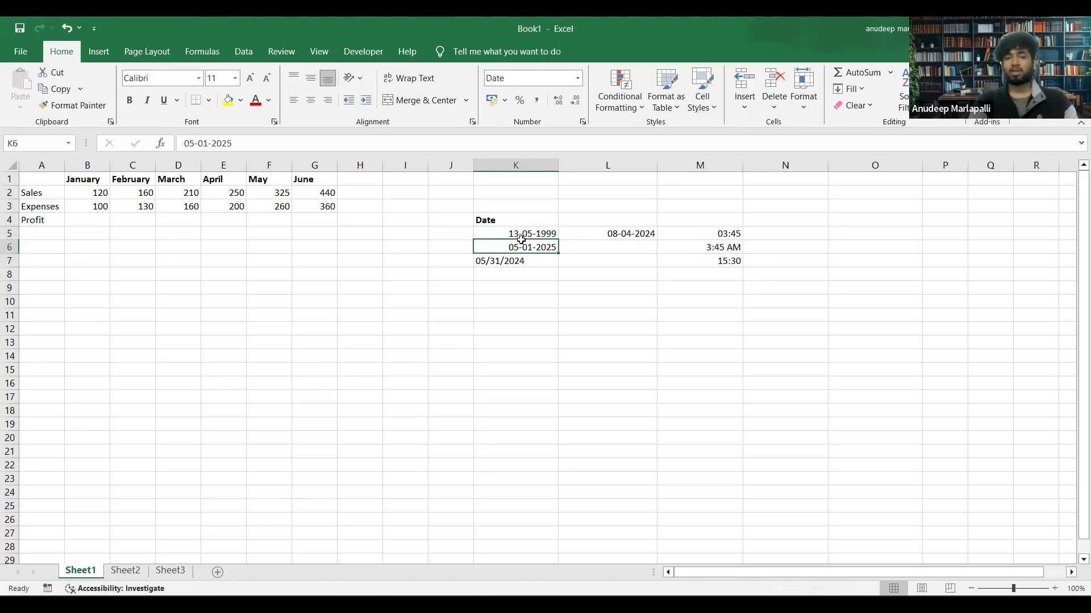
click(637, 237)
drag(517, 233, 520, 248)
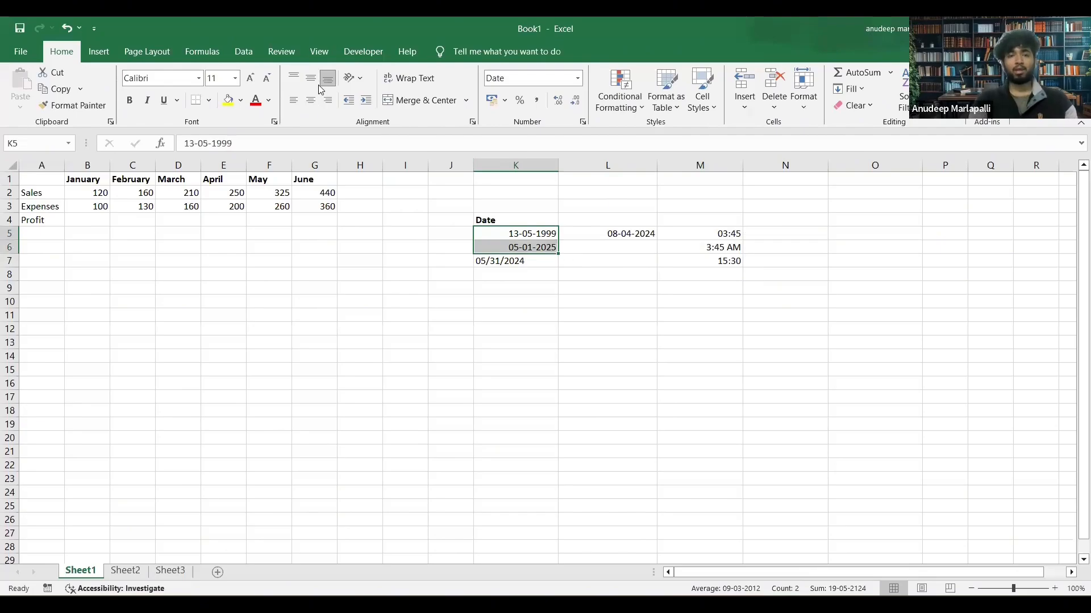
click(774, 336)
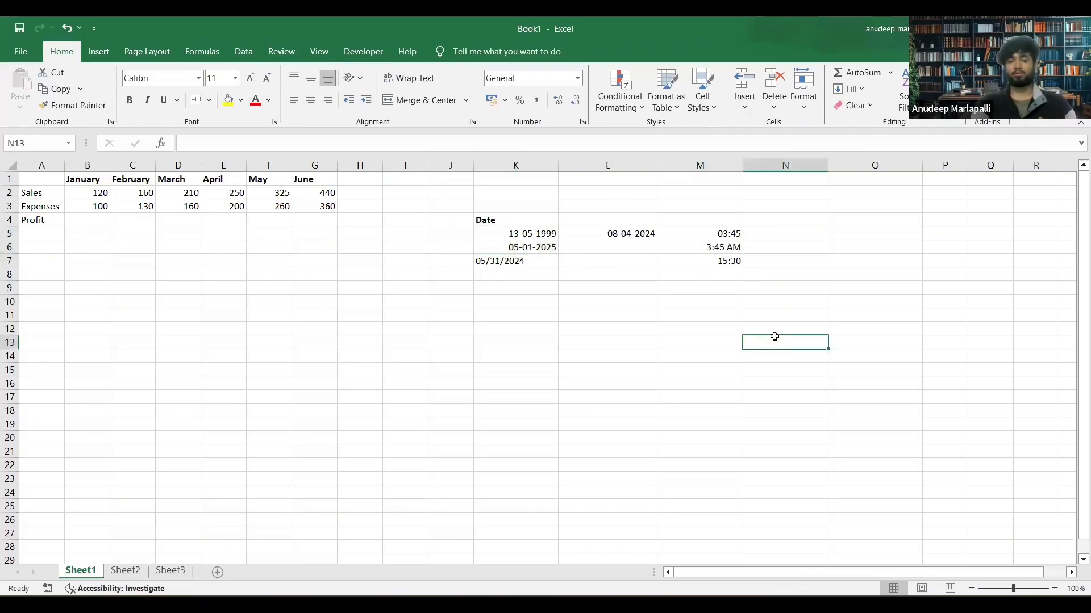
Highlight the note on finding the date 30 days after B2 in Word, and examine the addresses of cells B2, C3, K5 and K6 in Excel.
key(alt+Tab)
drag(150, 448, 505, 455)
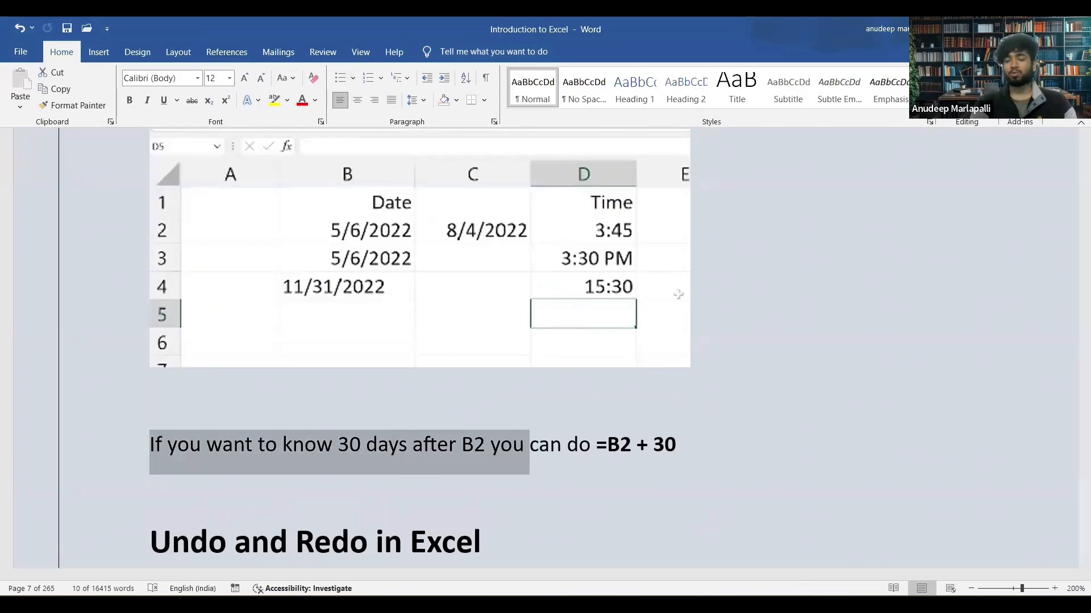
key(alt+Tab)
click(94, 193)
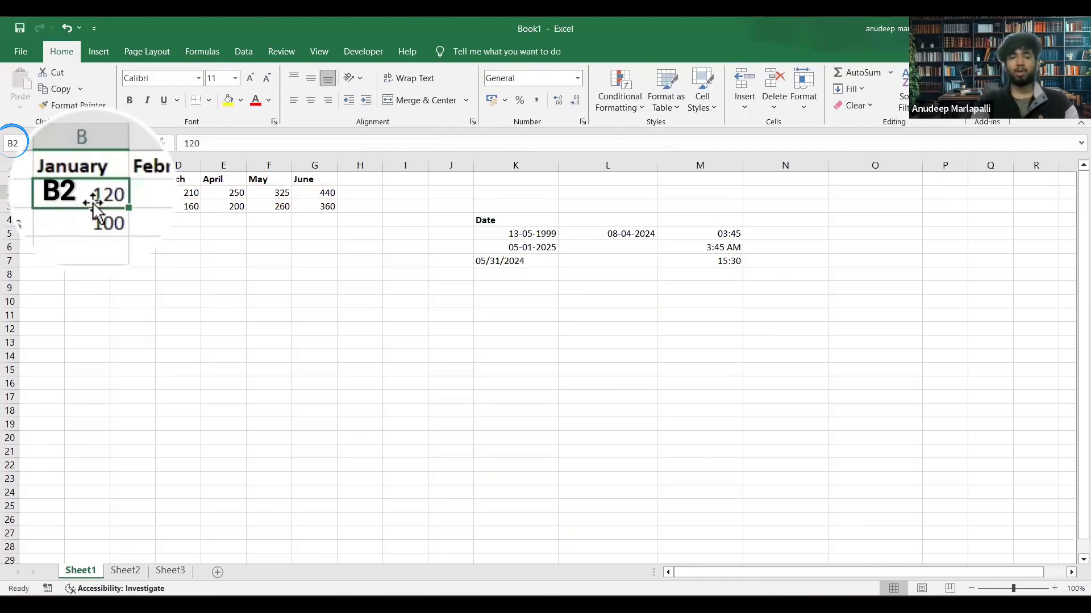
click(145, 206)
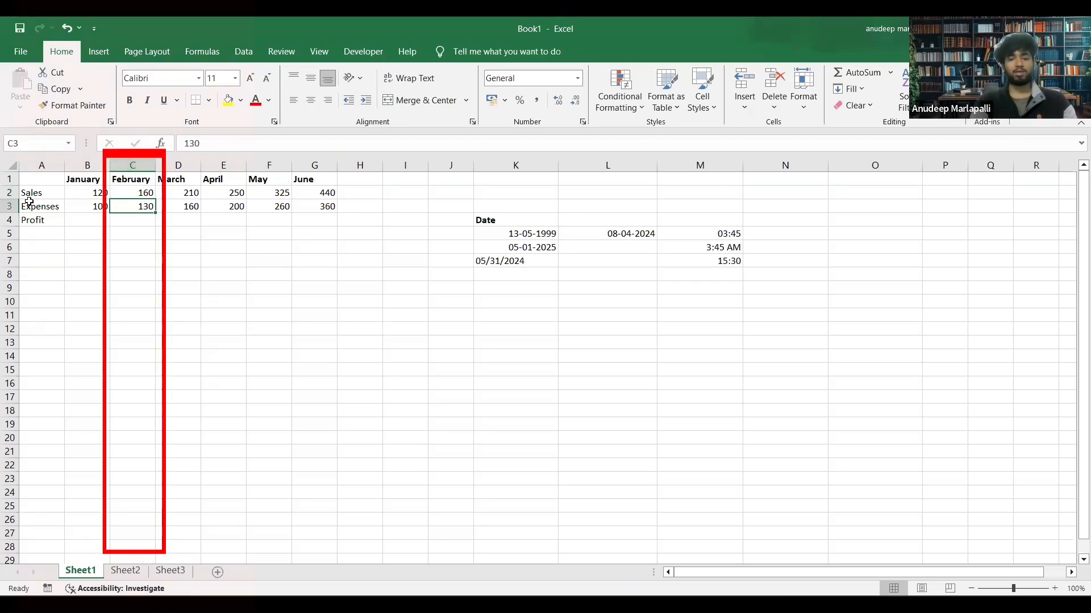
click(507, 231)
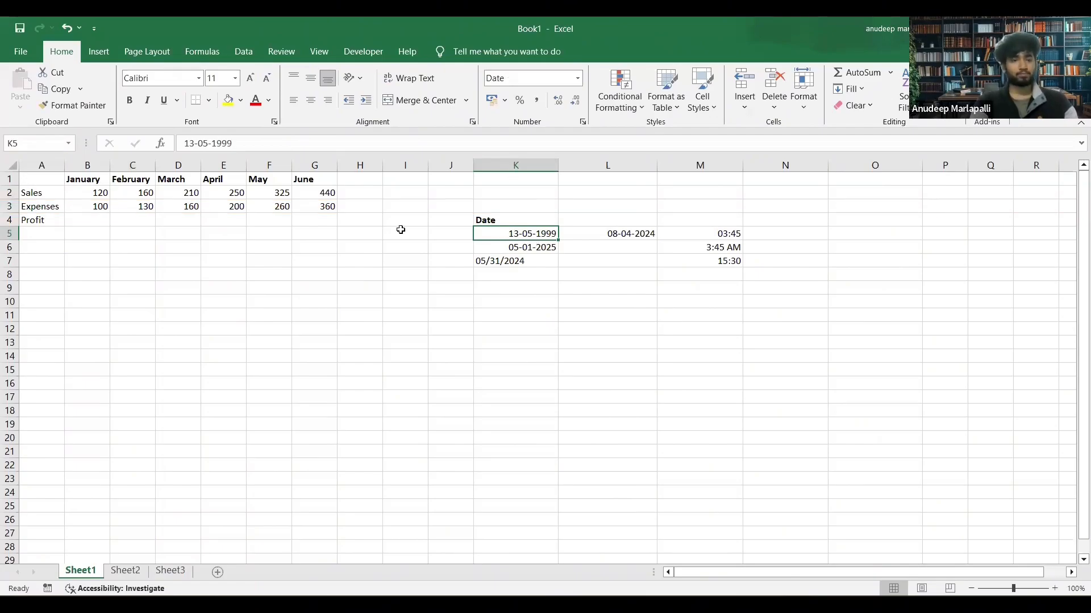
click(518, 248)
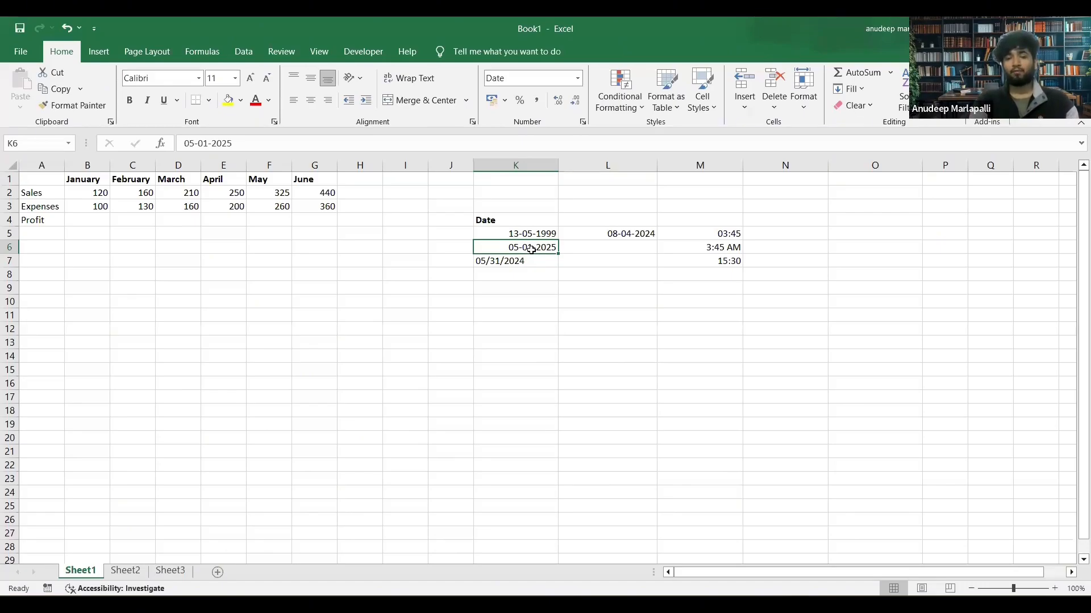
Try out a reference to K6 in cell K10, with and without the leading equals sign.
click(515, 300)
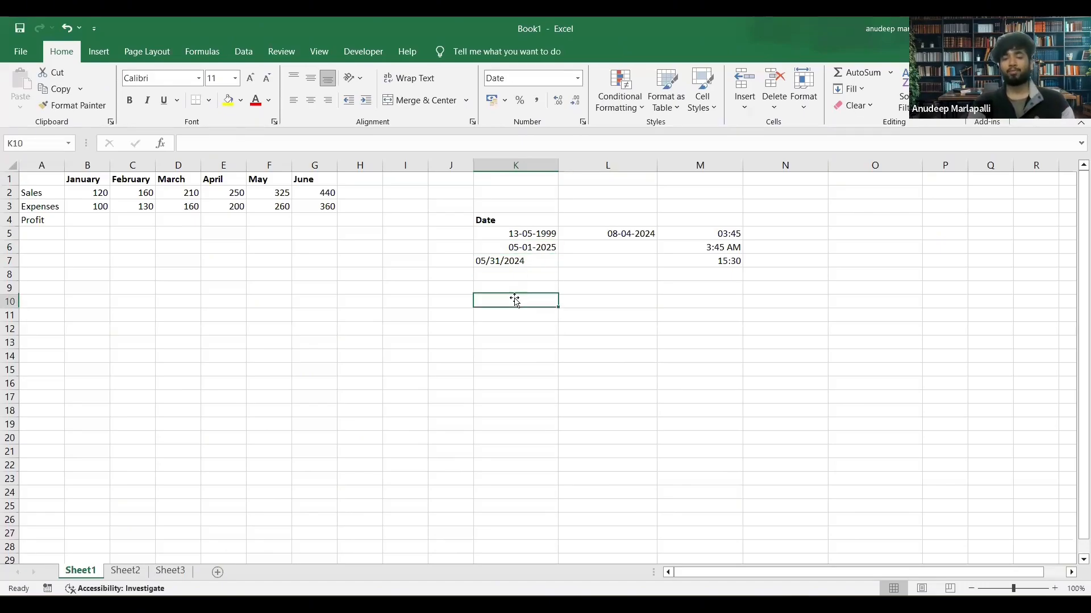
text(=)
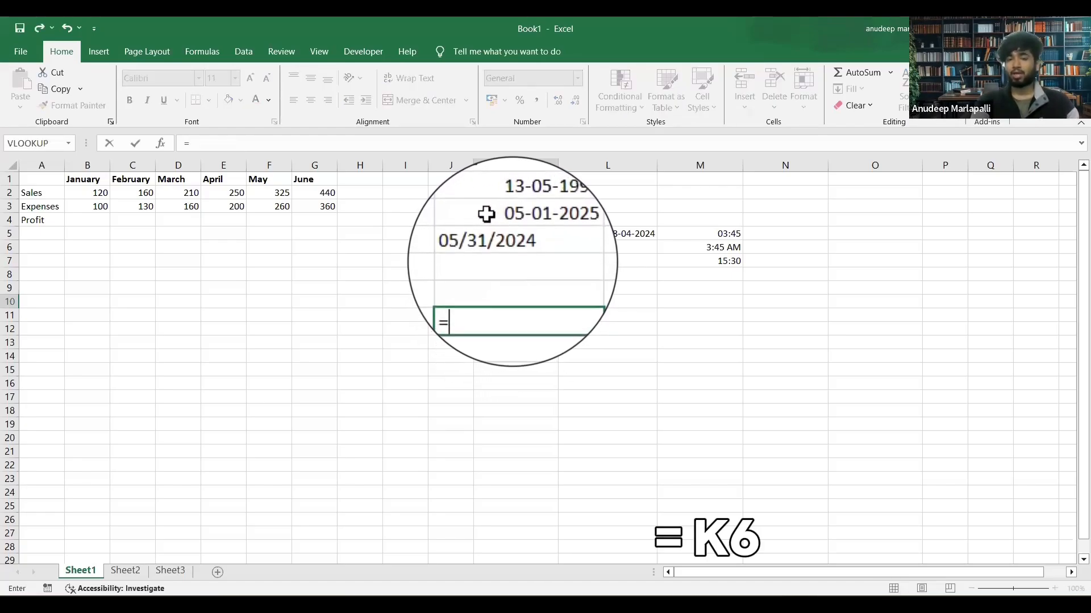
text(k6)
key(BackSpace)
key(BackSpace)
key(BackSpace)
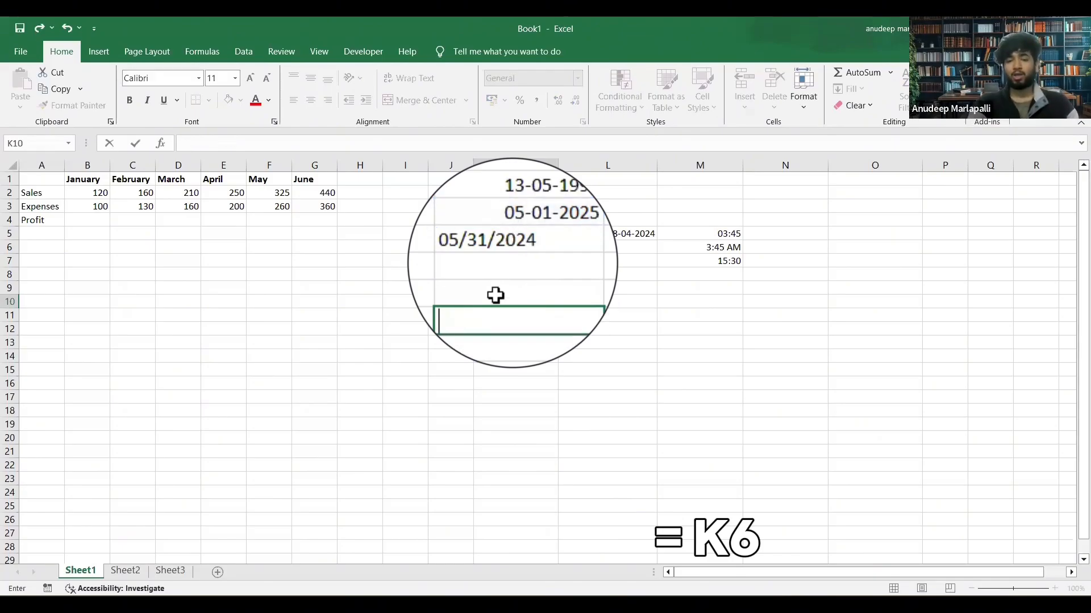
text(=k6)
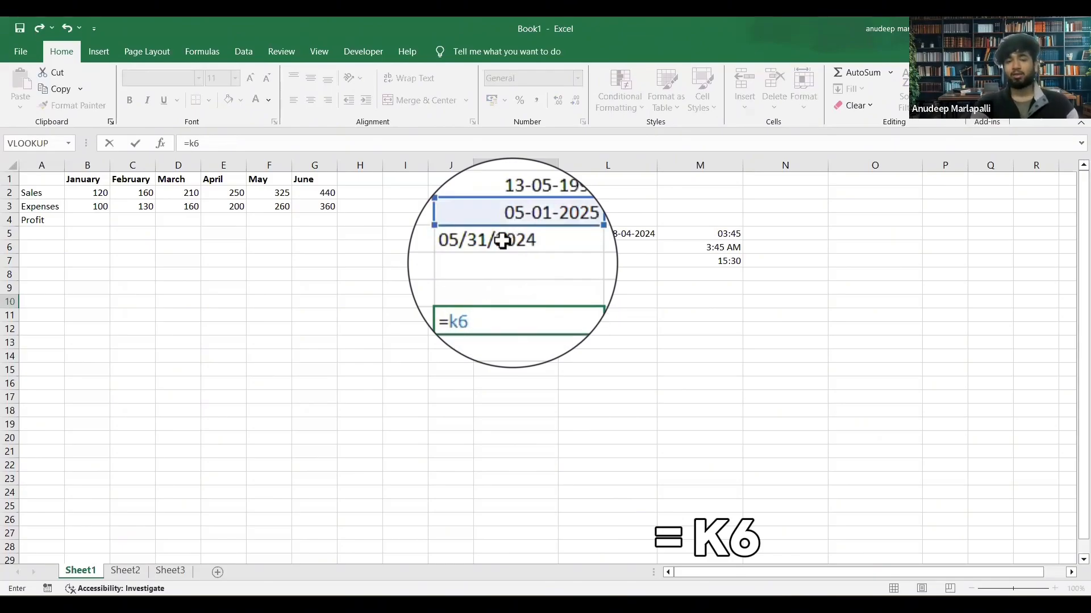
key(BackSpace)
key(BackSpace)
key(BackSpace)
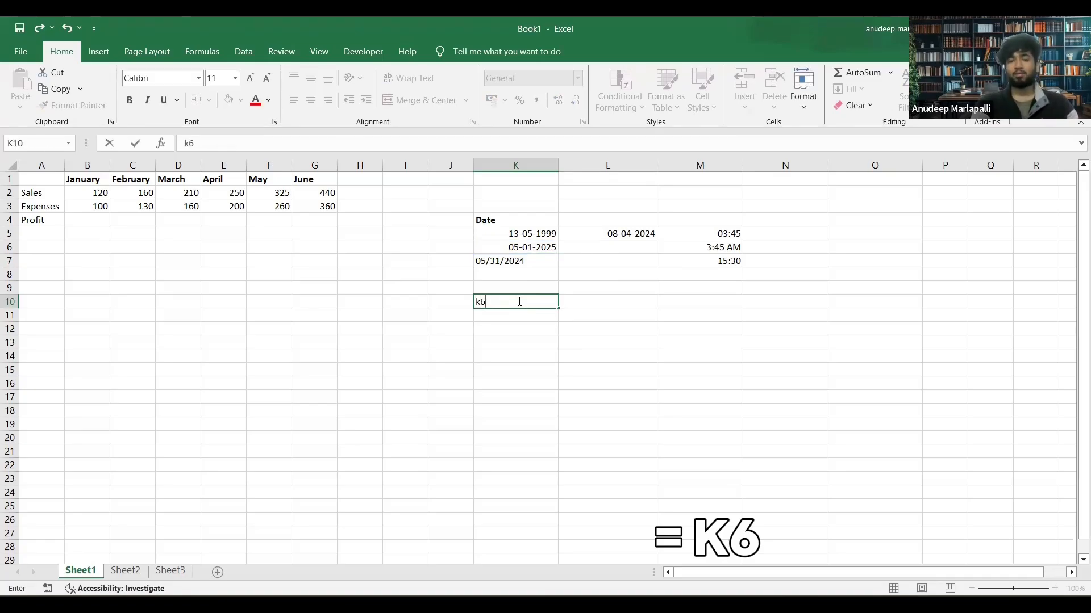
text(k6)
key(BackSpace)
key(BackSpace)
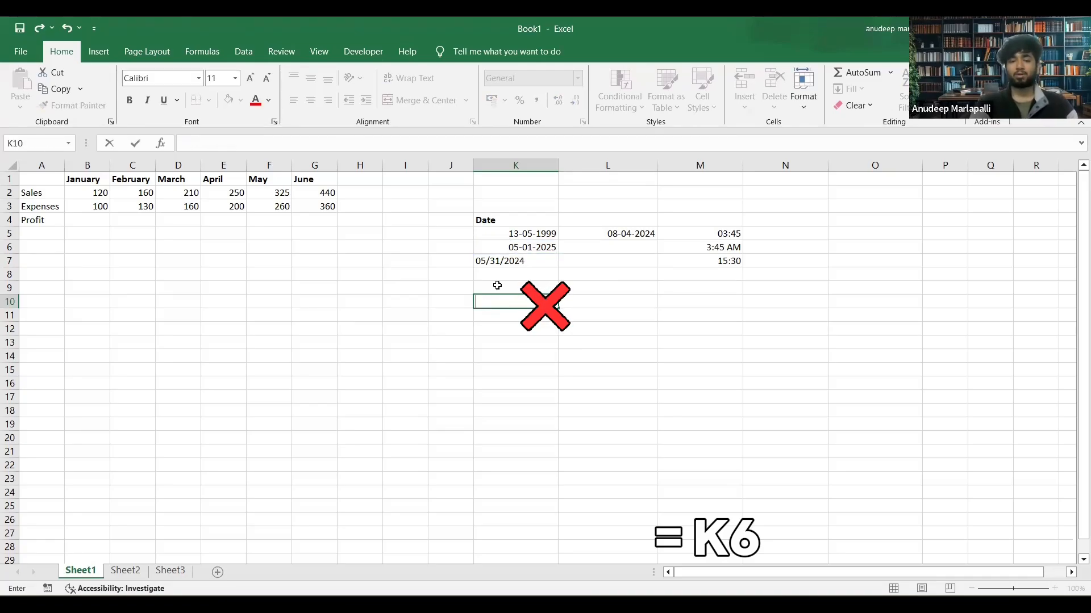
Enter the formula =K6+30 in K10 to calculate the date 30 days after K6, and undo the entry.
text(=)
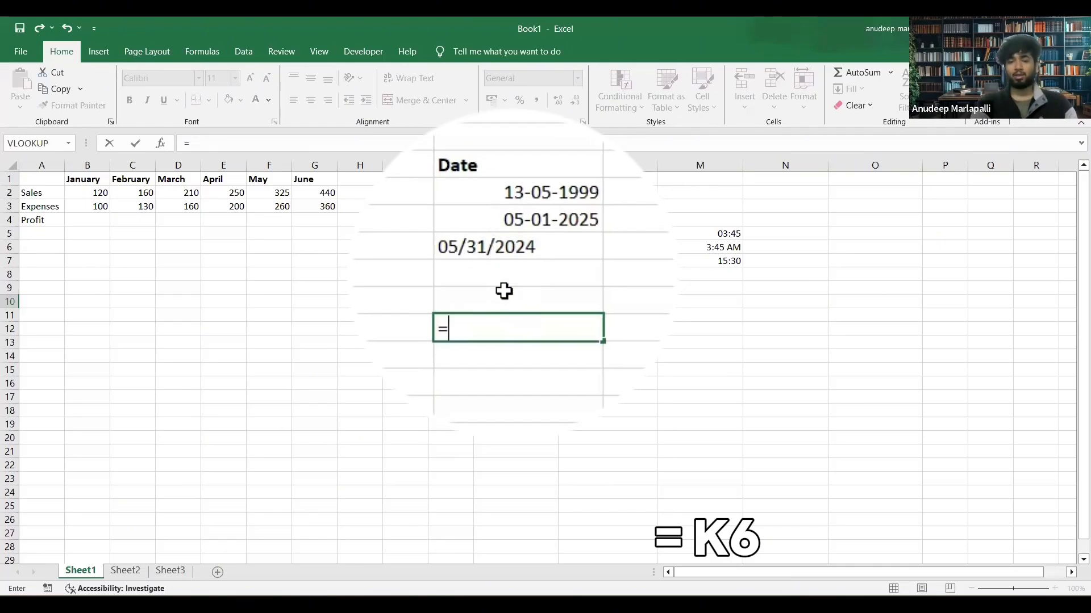
text(k6+)
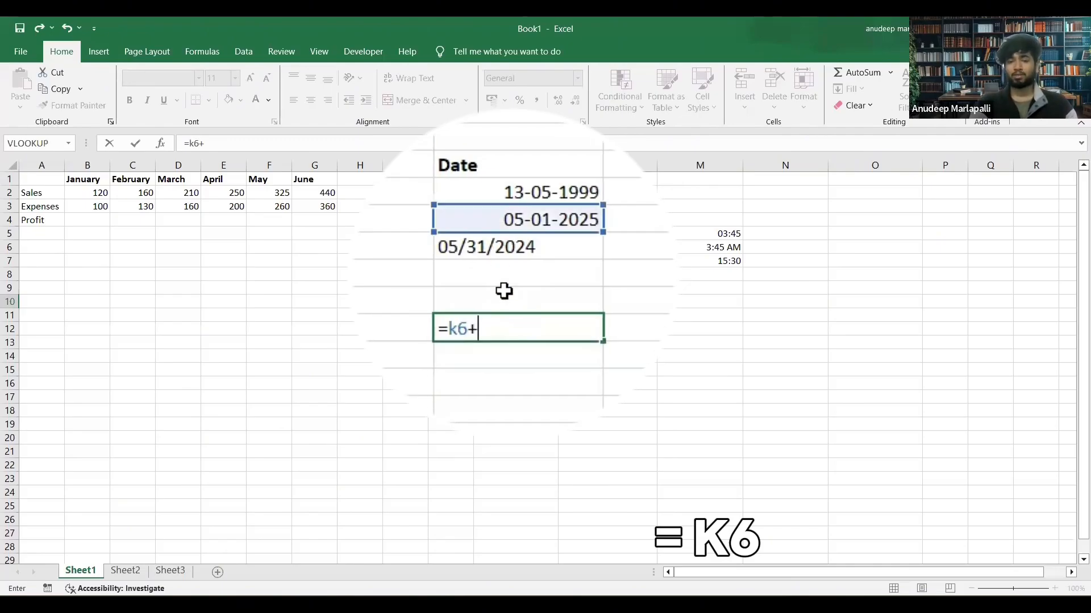
text(30)
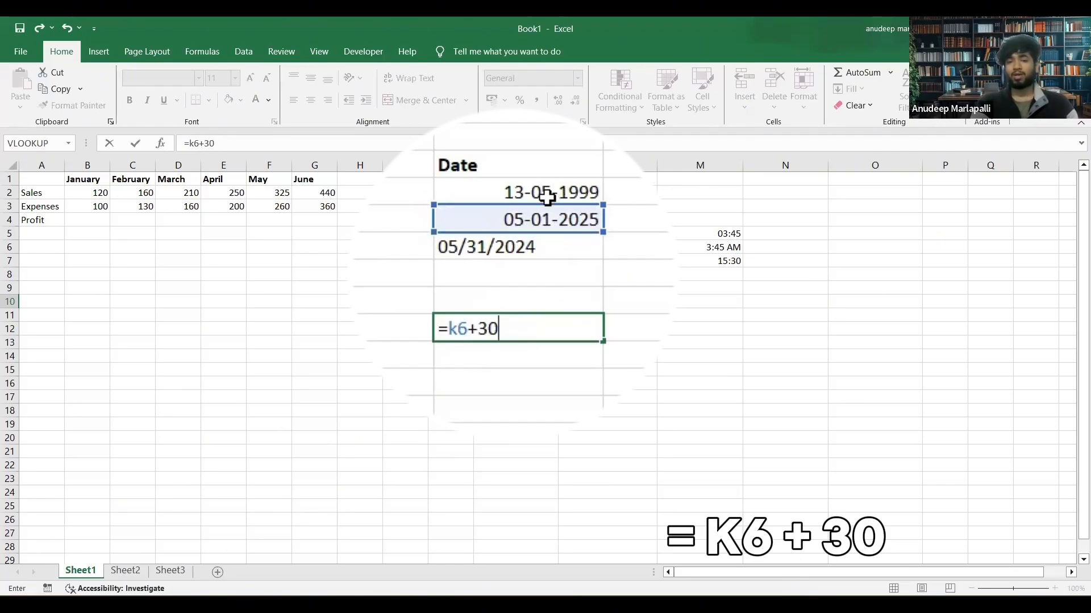
key(Return)
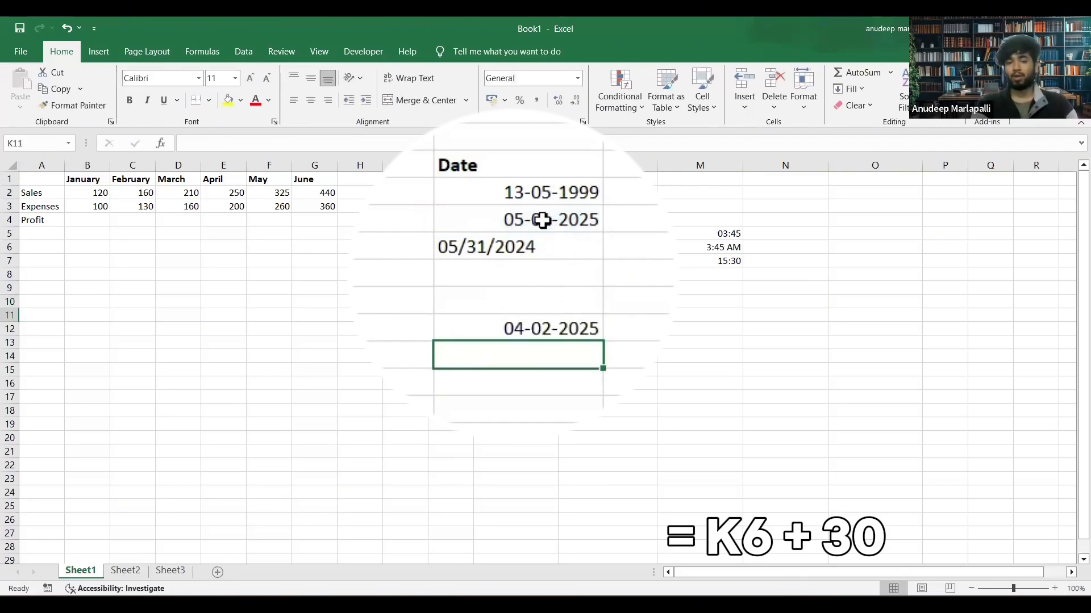
click(506, 326)
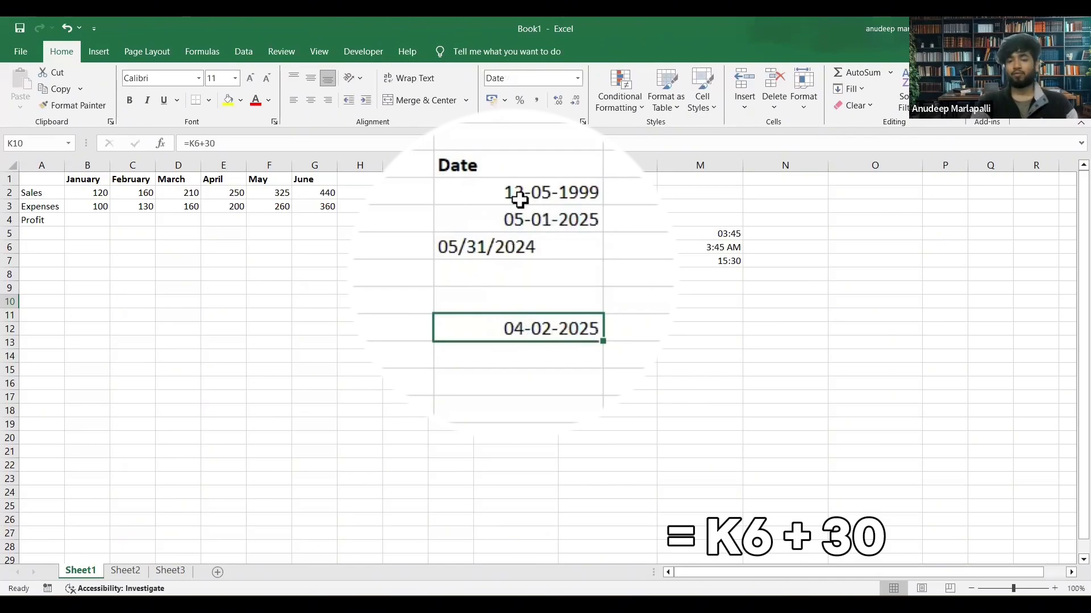
key(ctrl+z)
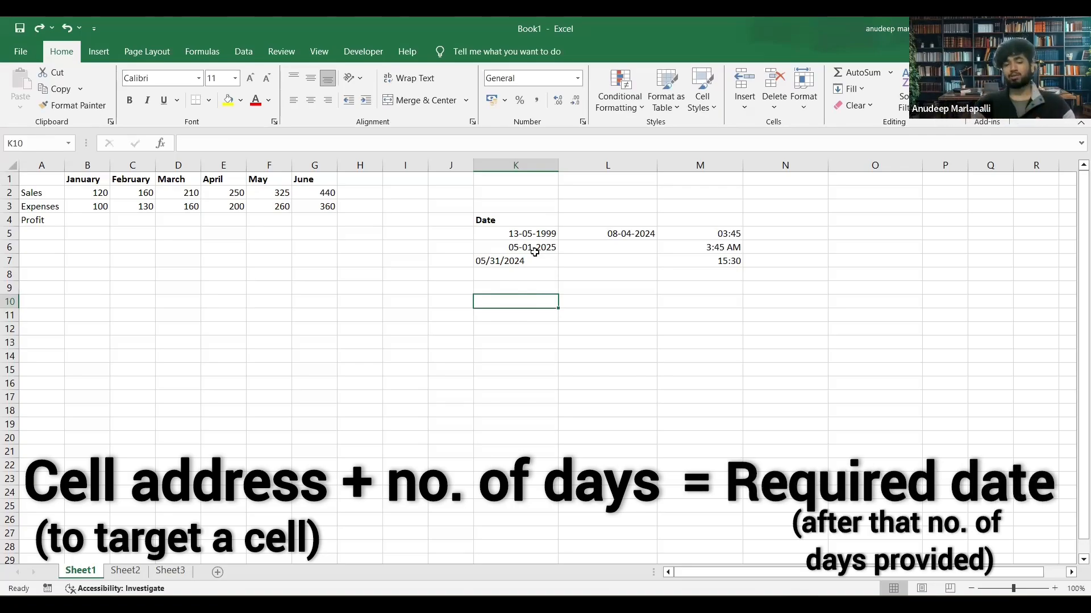
Enter the formula =K6+15 in K10, picking K6 as the reference, to calculate the date 15 days after it.
click(521, 244)
click(505, 304)
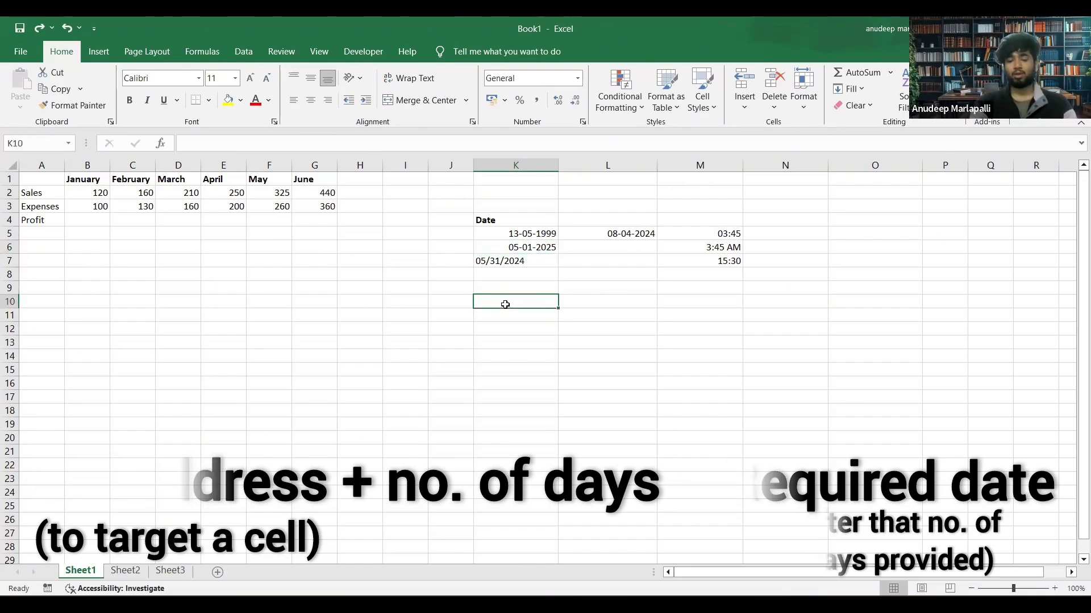
text(=)
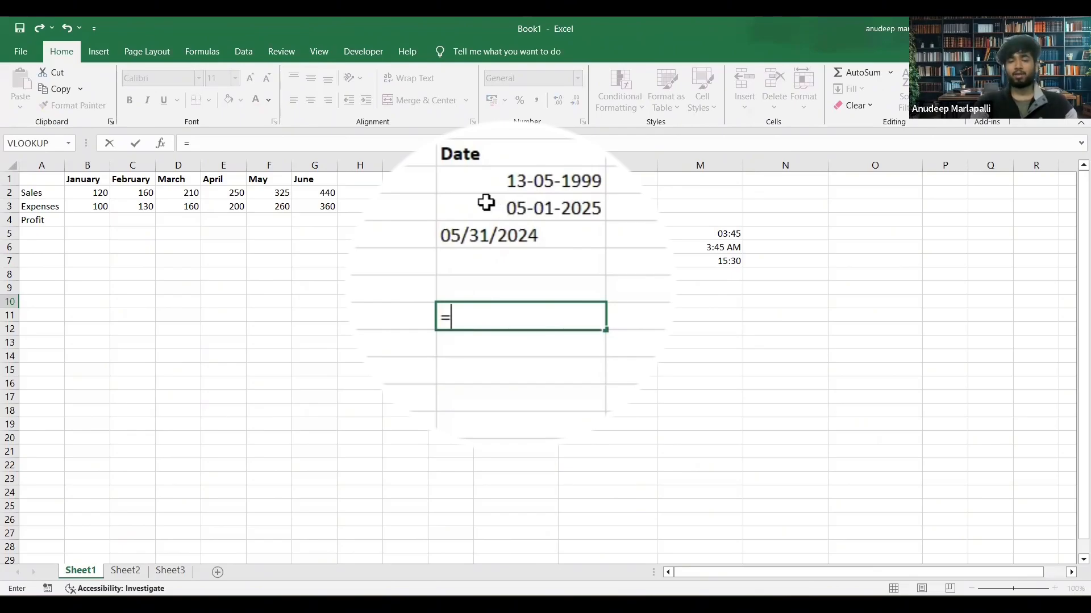
text(k)
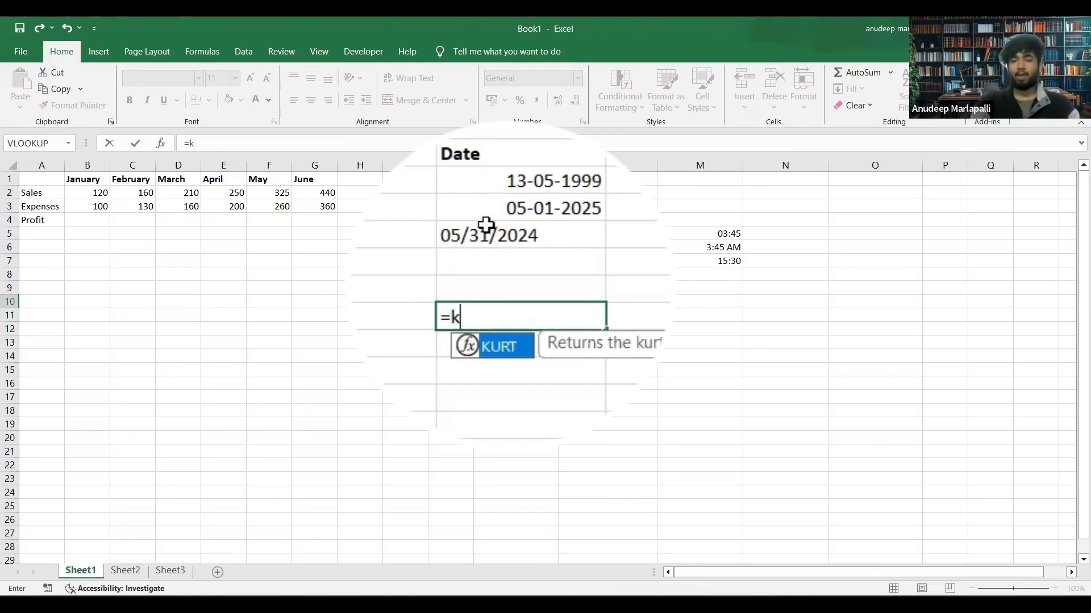
text(6)
key(BackSpace)
key(BackSpace)
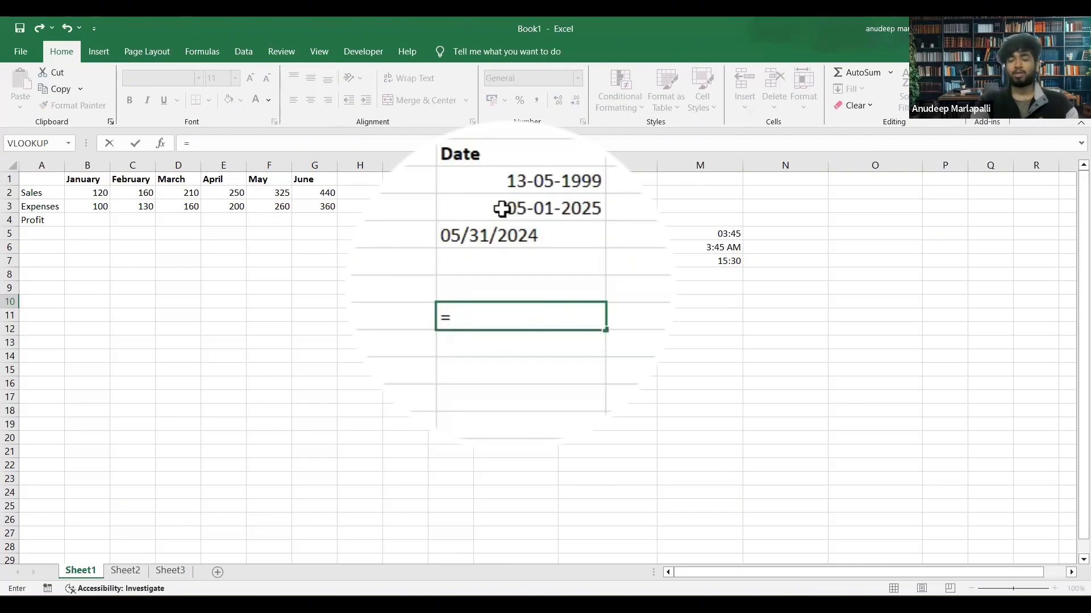
click(501, 208)
text(+)
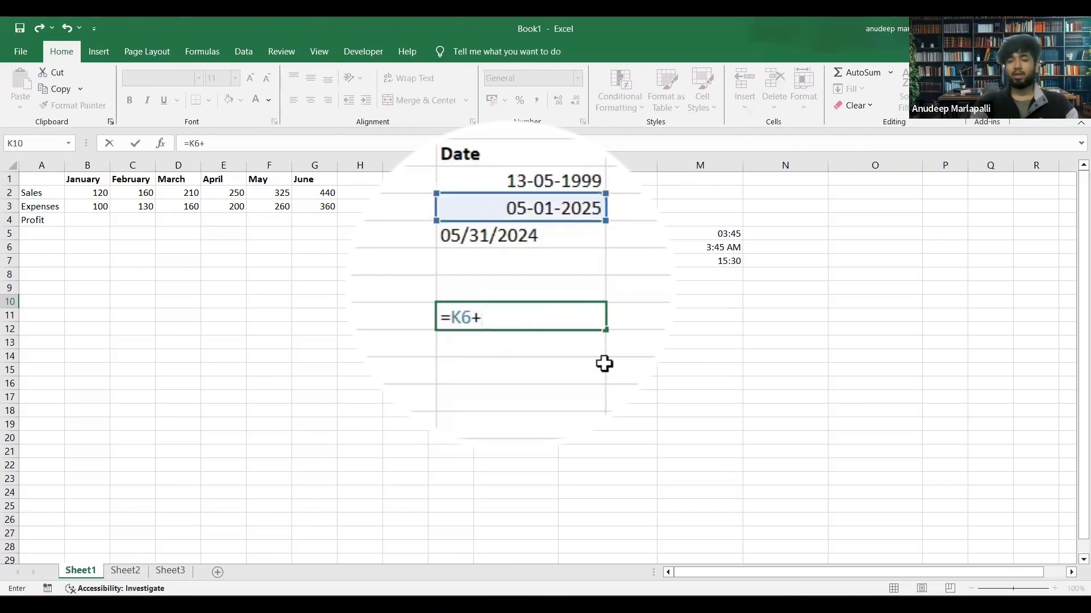
text(30)
key(BackSpace)
key(BackSpace)
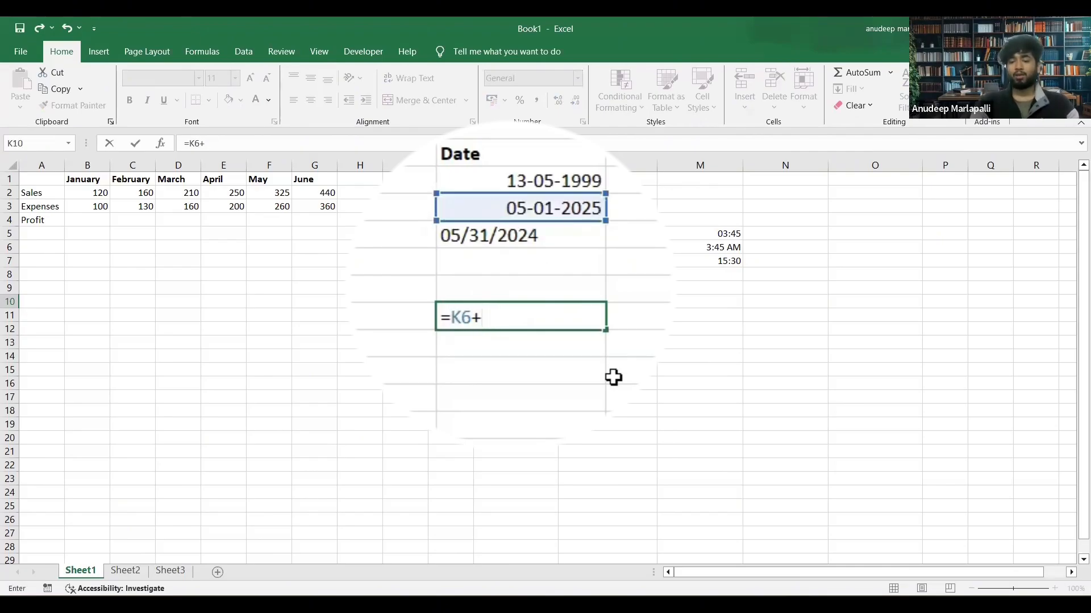
text(15)
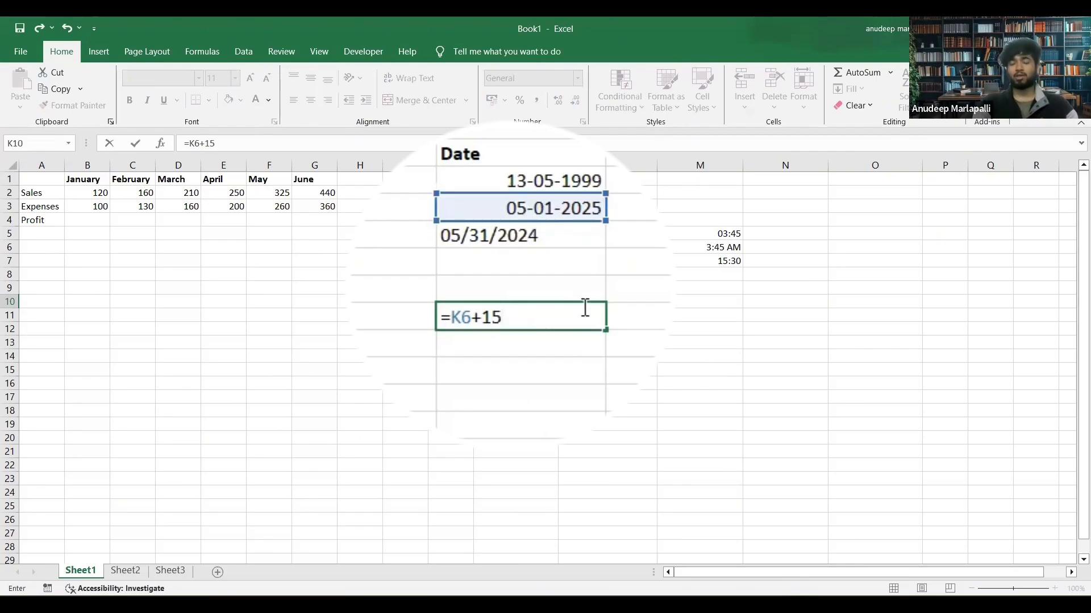
key(Return)
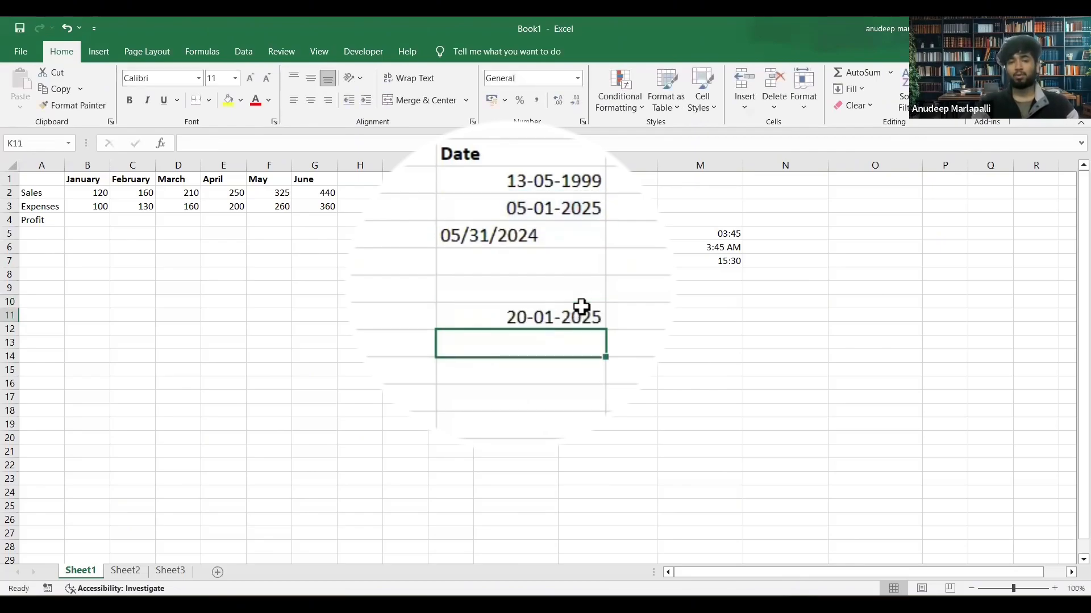
Enter the formula =TODAY() in cell I8 to insert the current date.
click(553, 314)
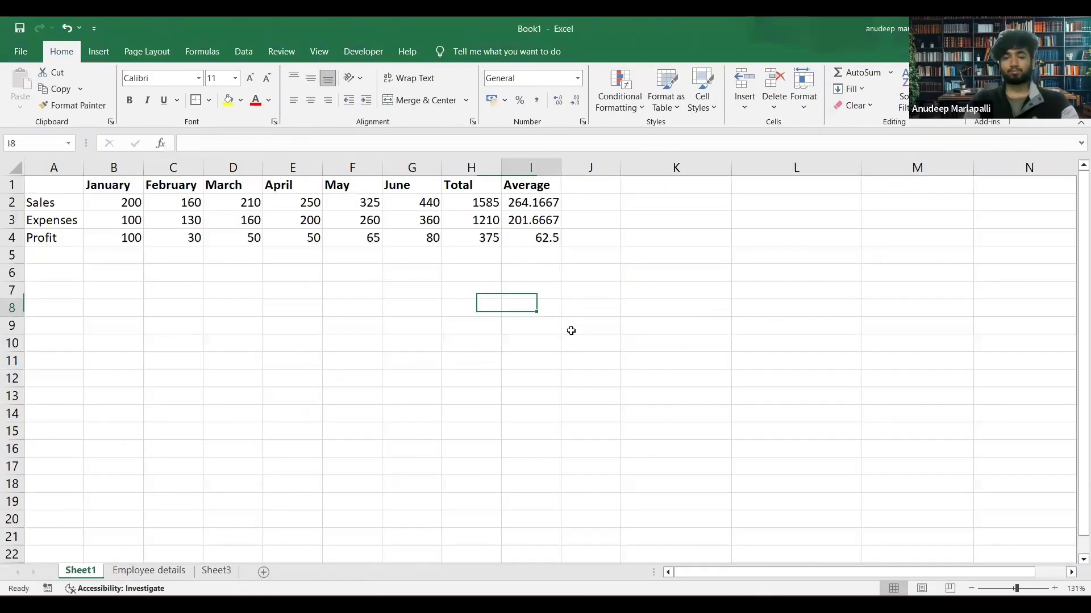
text(=)
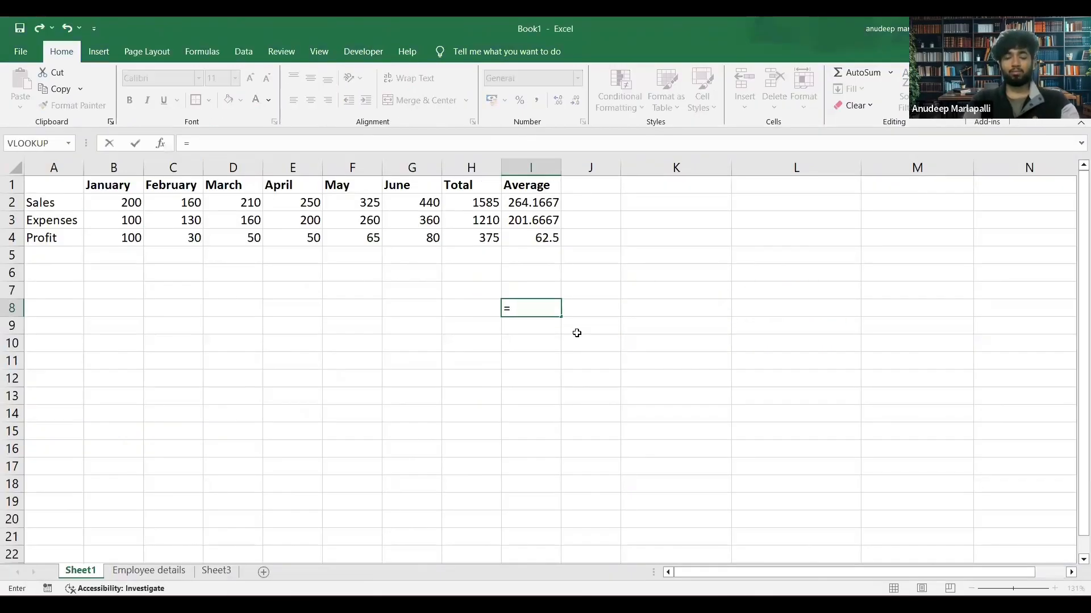
text(TODA)
key(Return)
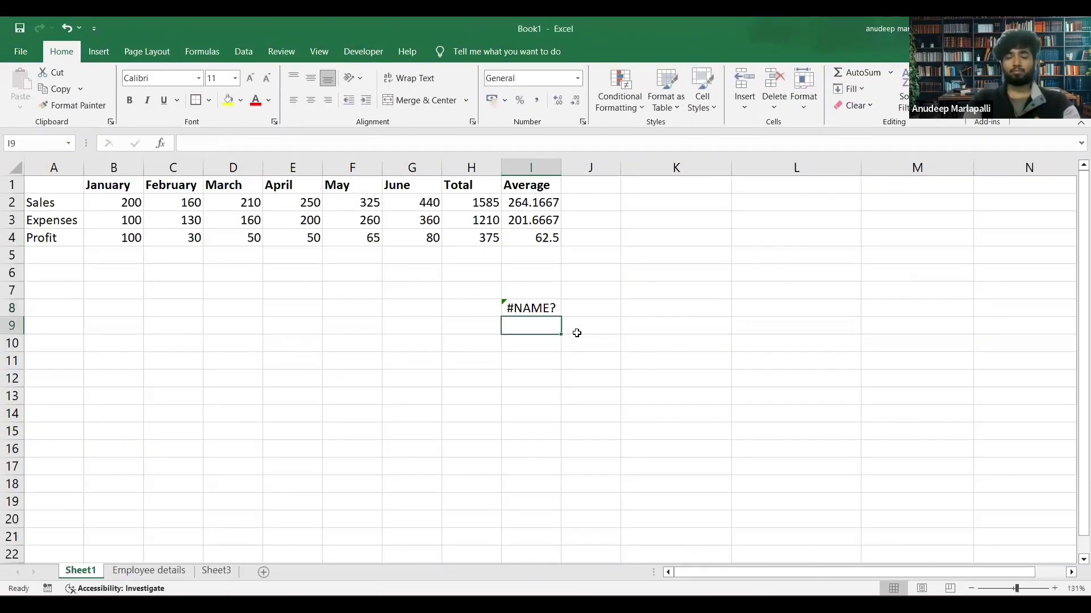
click(537, 307)
double_click(538, 307)
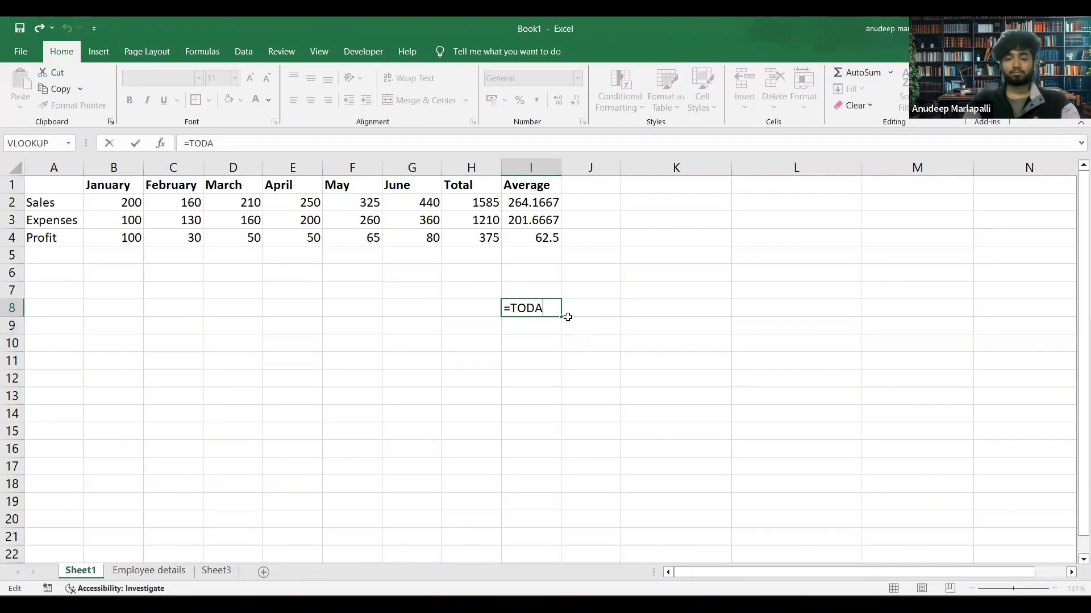
text(Y())
key(Return)
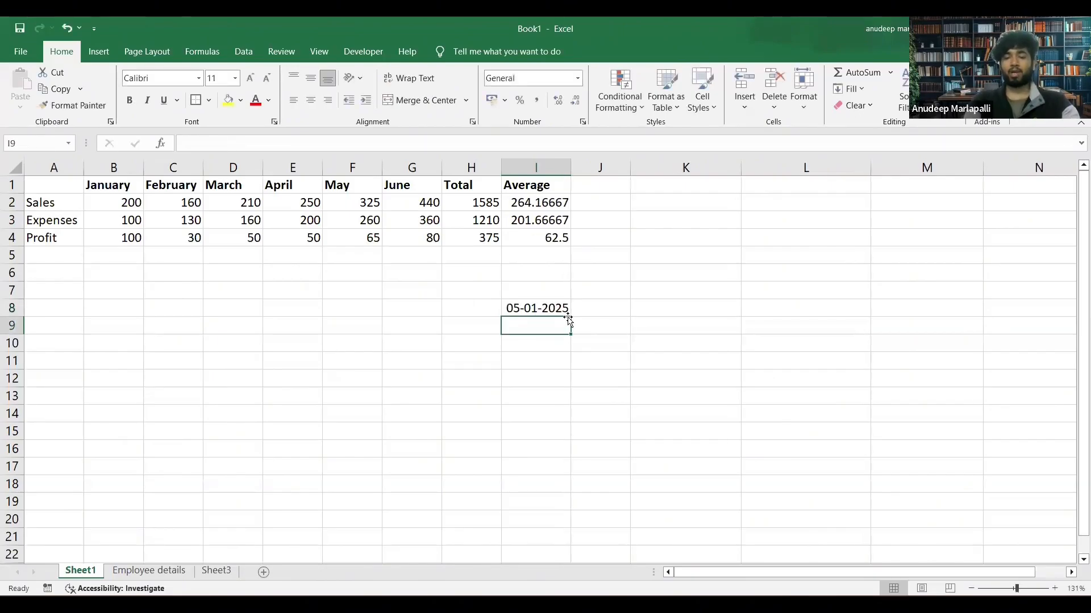
click(530, 308)
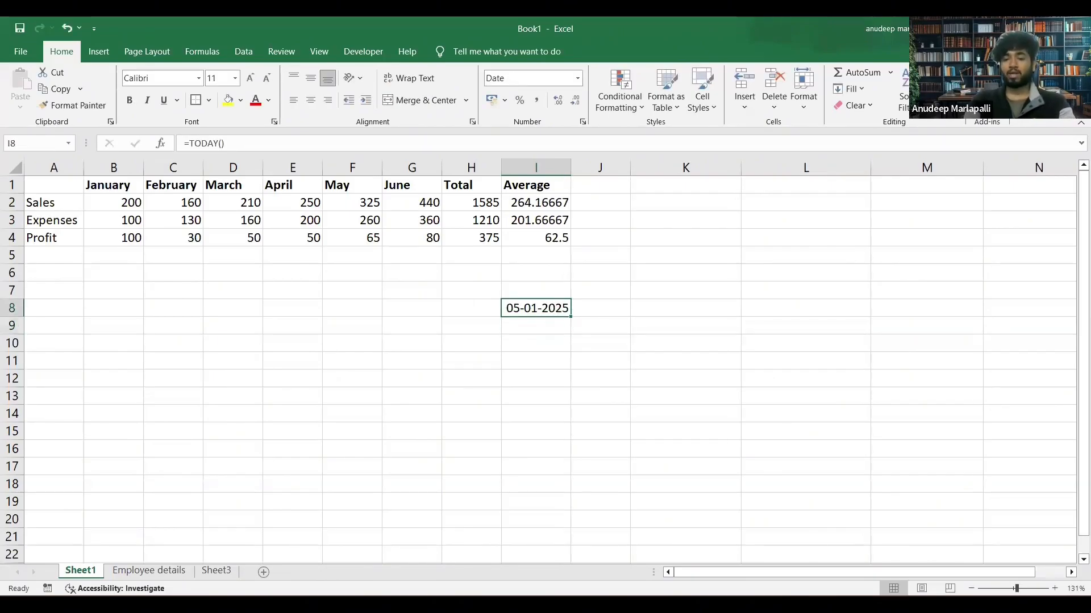
Look up the current date and time formula in the Word notes and enter =NOW() in cell J10 in Excel.
key(alt+Tab)
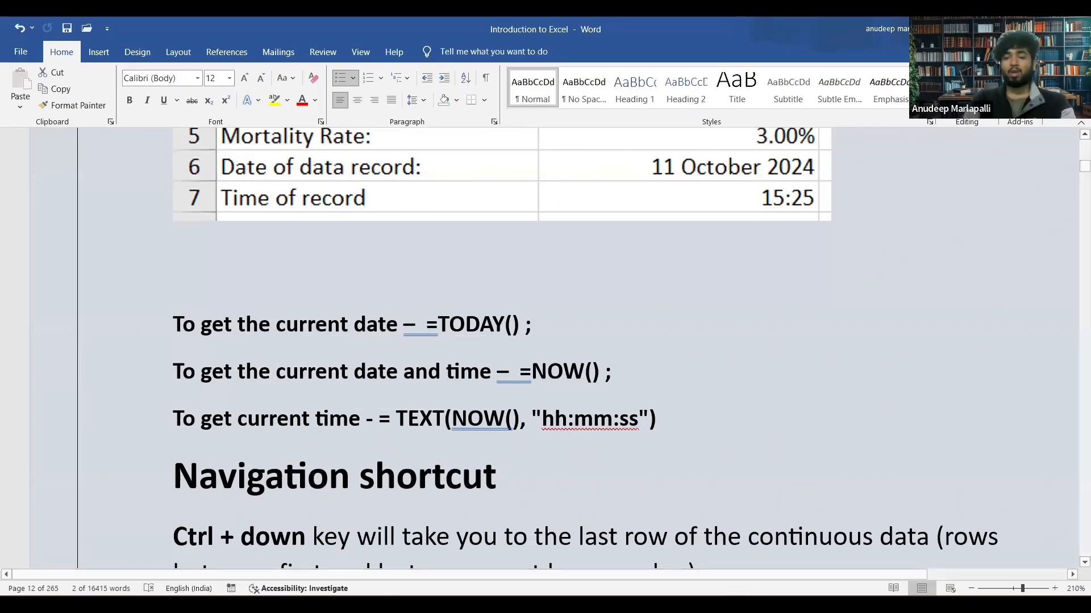
key(alt+Tab)
click(615, 349)
text(=NOW())
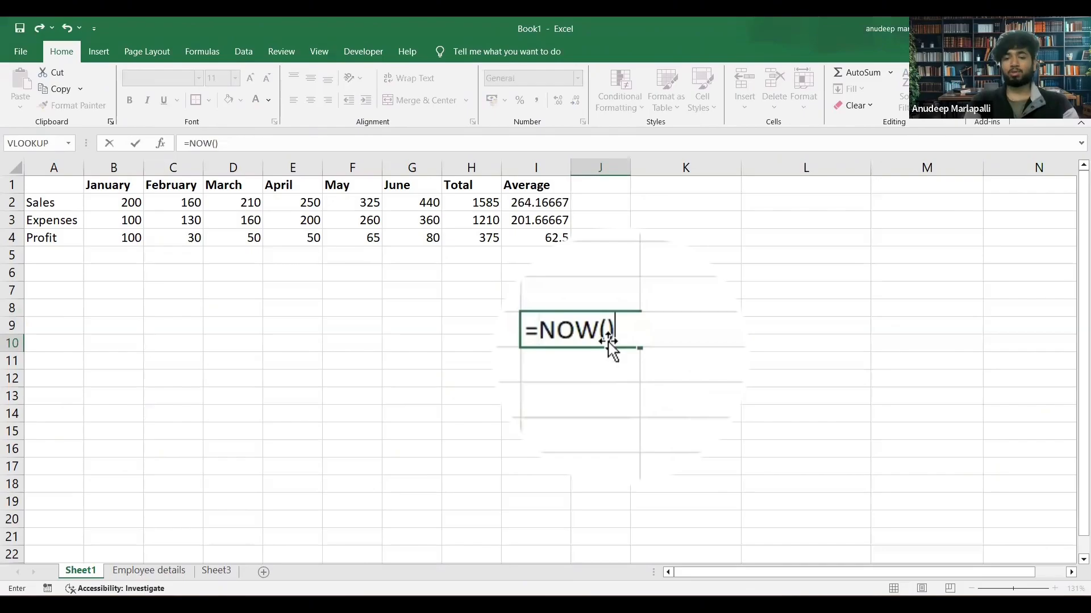
key(Return)
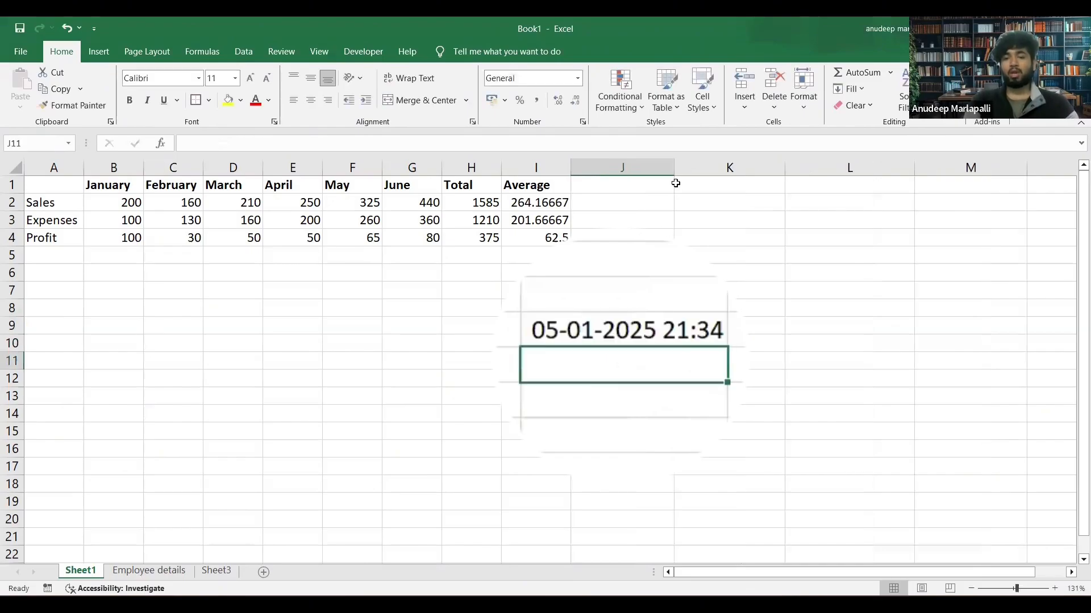
click(640, 330)
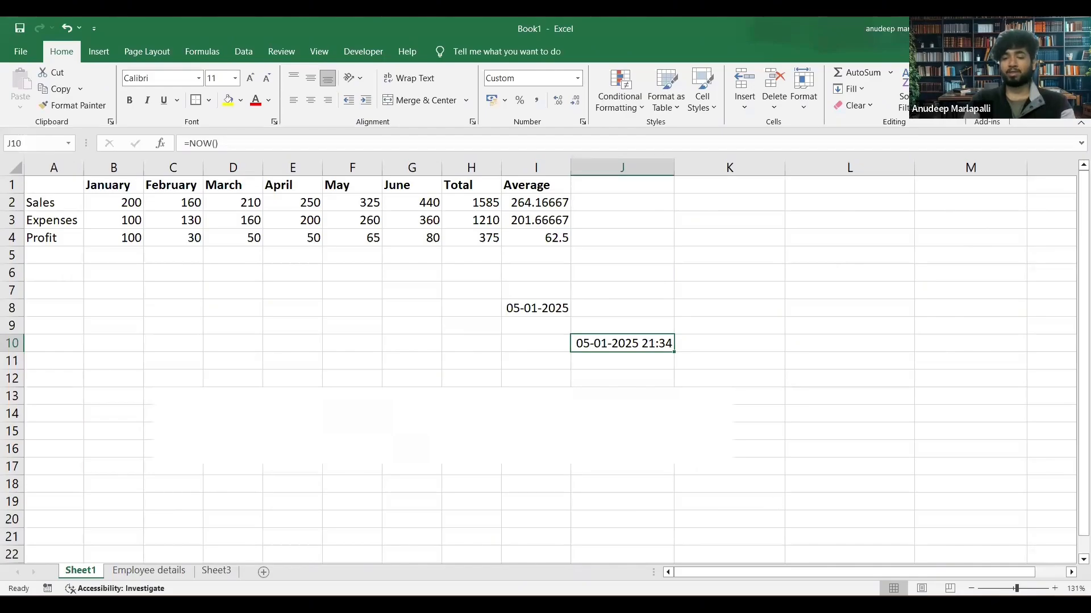
Switch to the Word notes and look up the current time formula, highlighting its "hh:mm:ss" format argument.
click(734, 605)
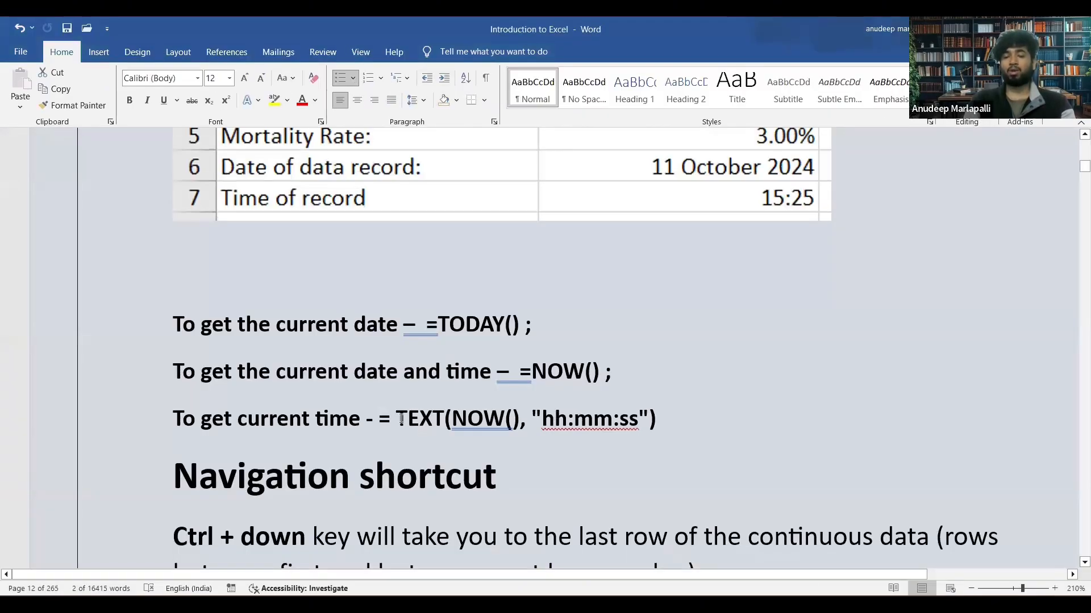
drag(455, 416, 638, 426)
click(532, 418)
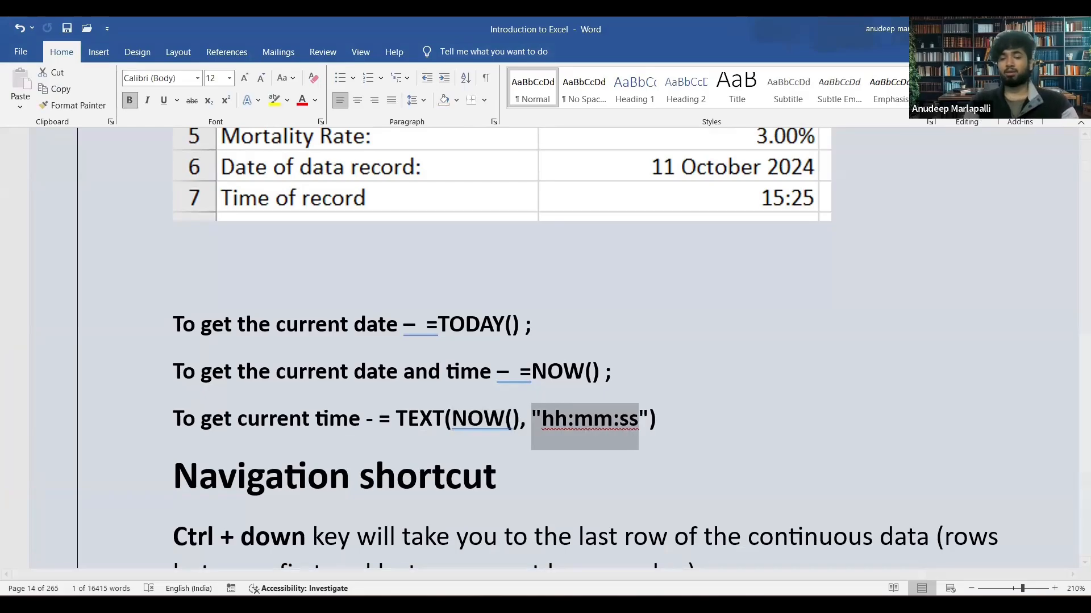
In Excel, enter =TEXT( NOW(), "hh:mm:ss" ) in cell J12 to insert the current time, review the formula, and return to the Word notes.
key(alt+Tab)
click(636, 381)
text(=)
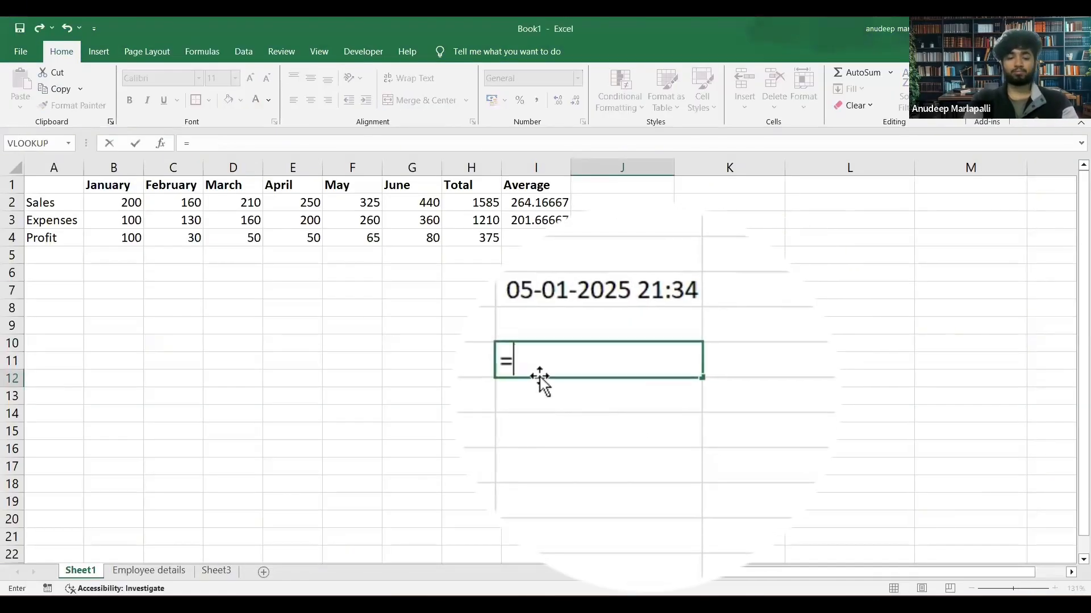
text(TEXT)
text(())
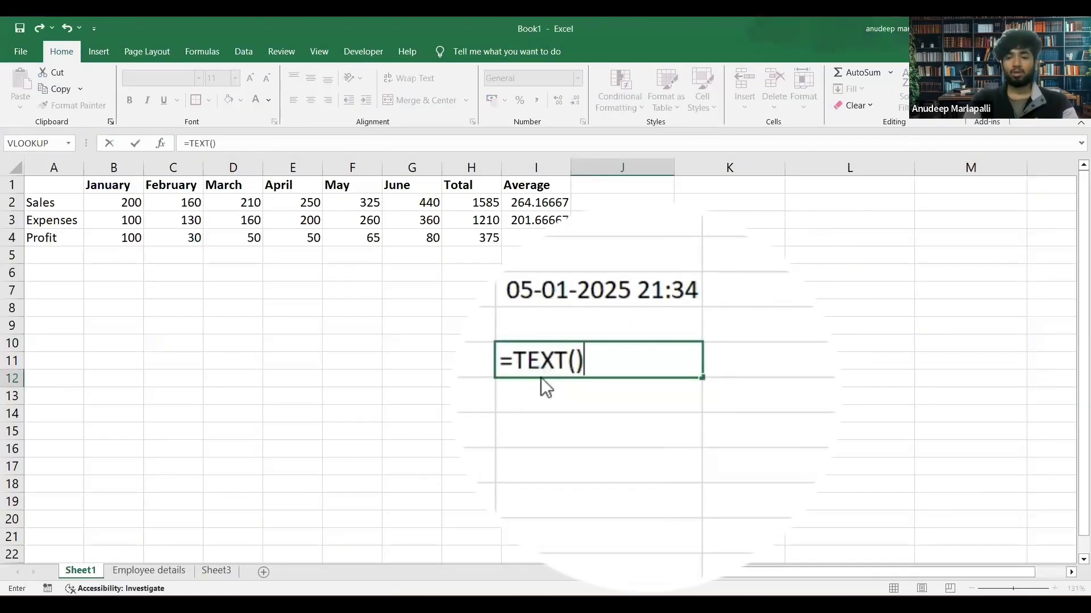
key(Return)
key(Return)
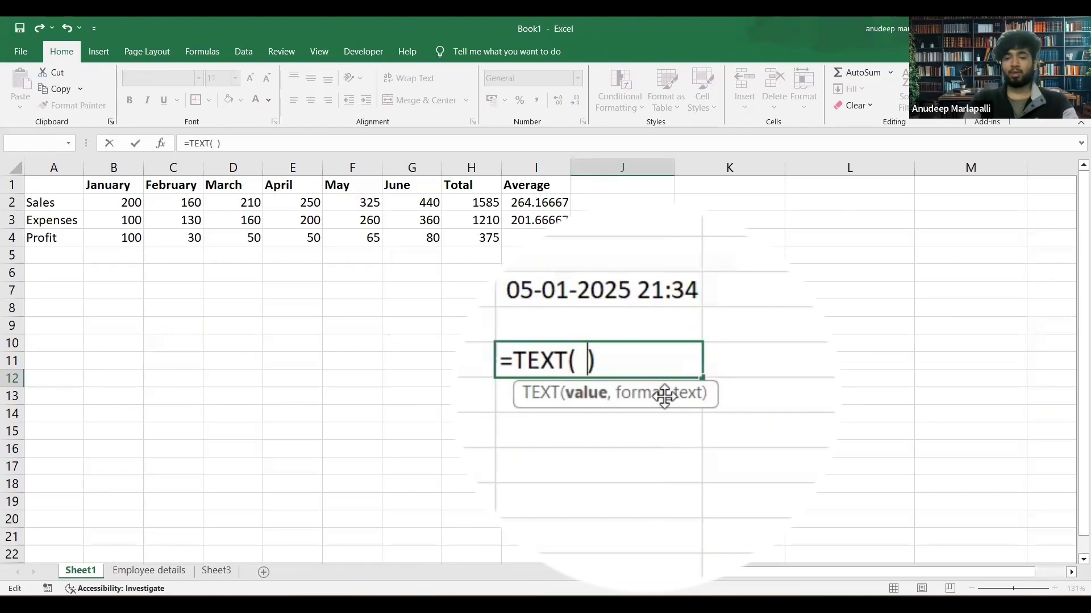
text(NOW )
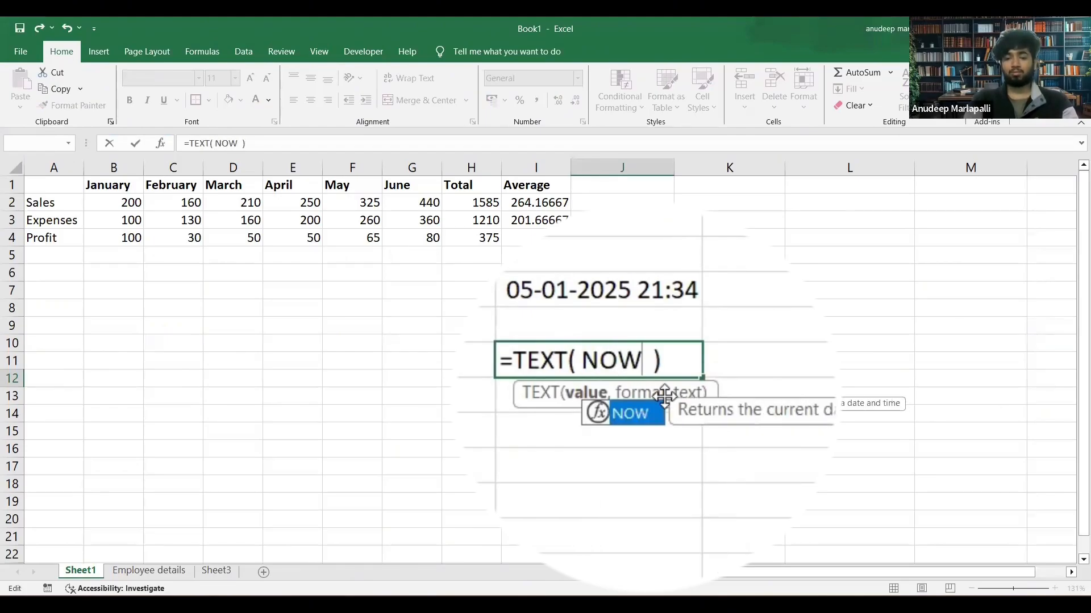
text(() , "")
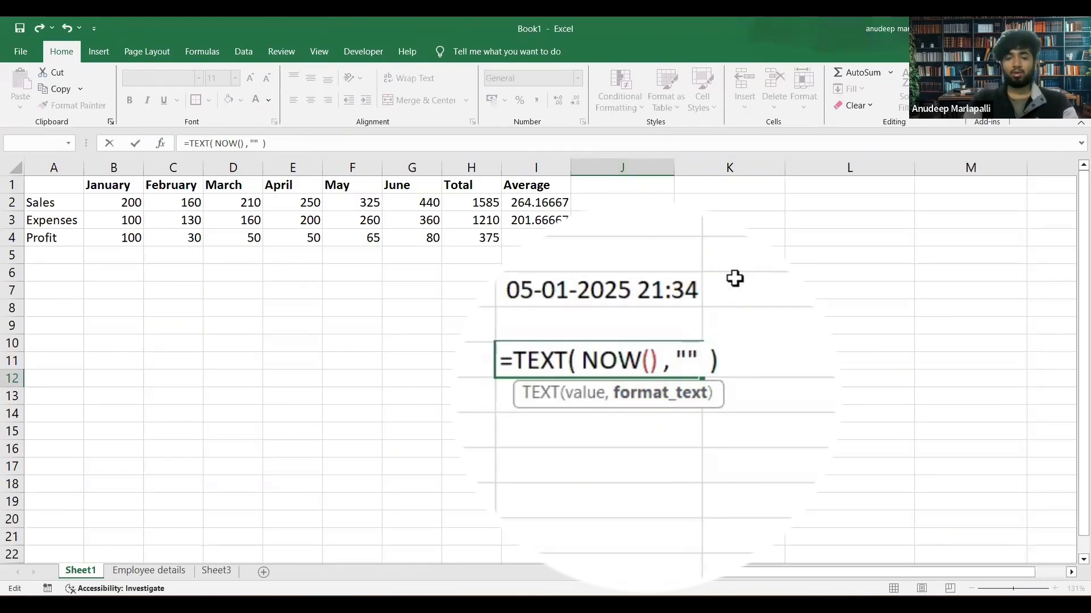
text(hh:mm:s)
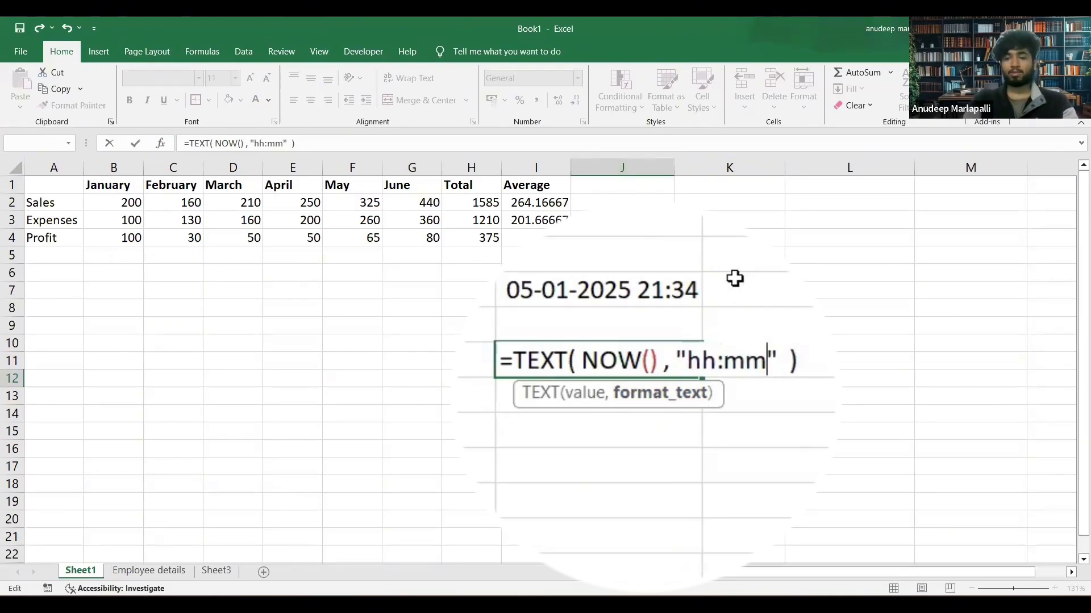
text(s)
key(Return)
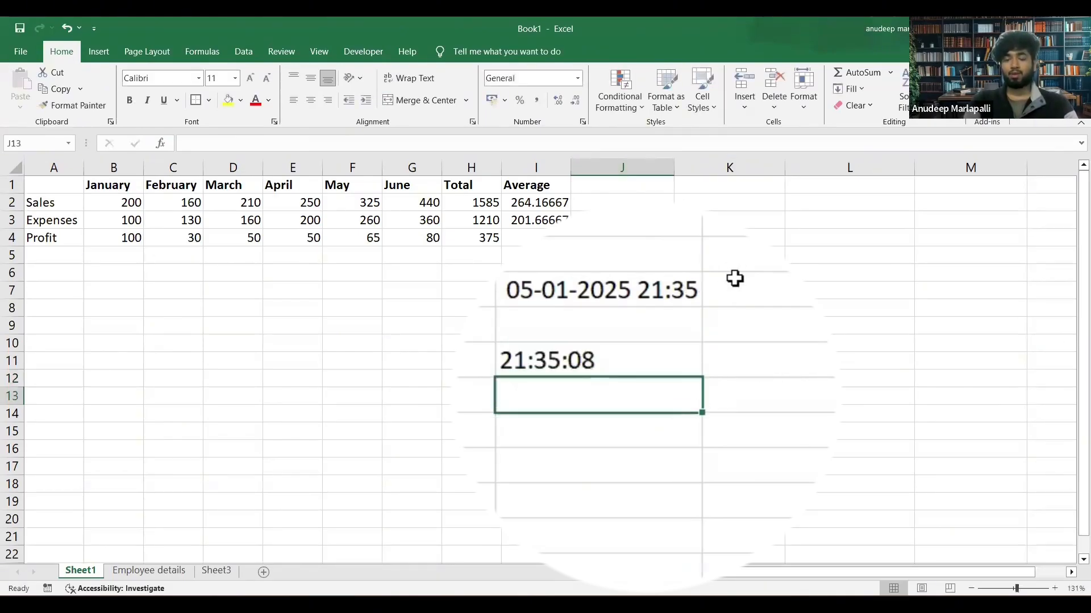
click(560, 360)
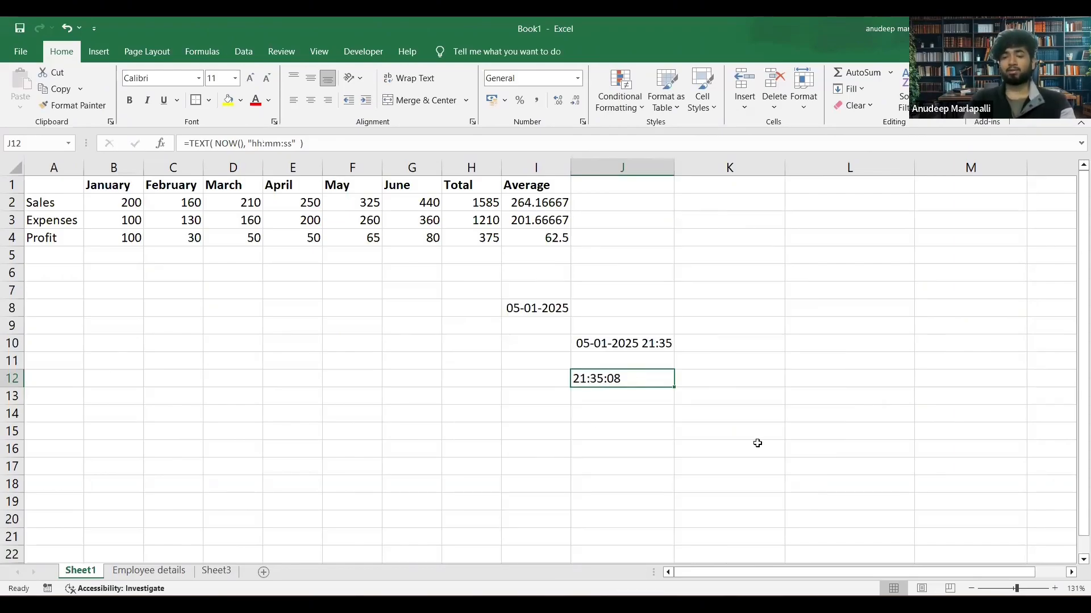
key(alt+Tab)
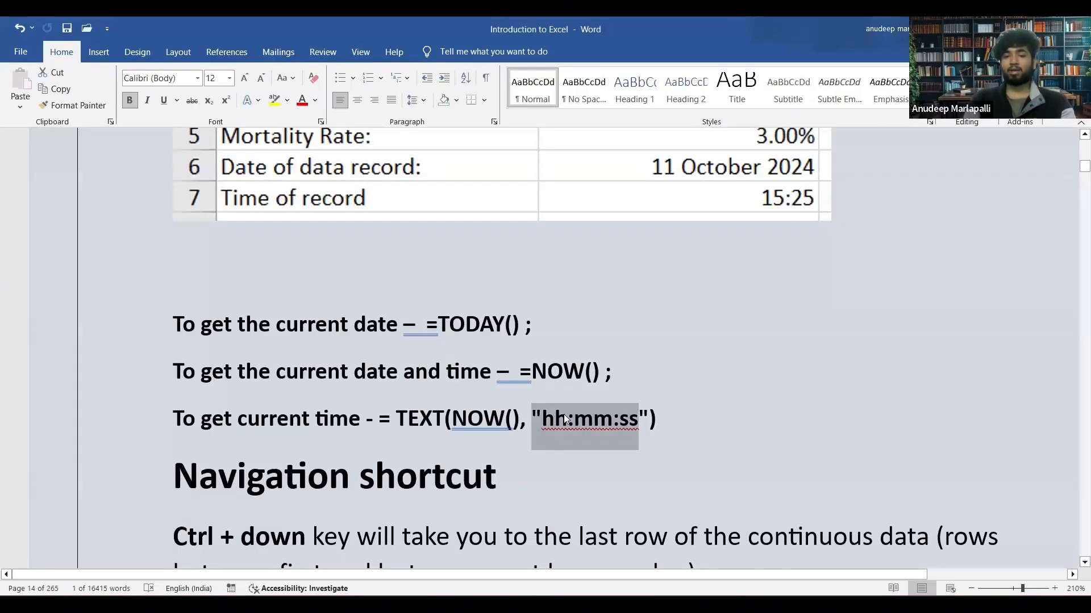